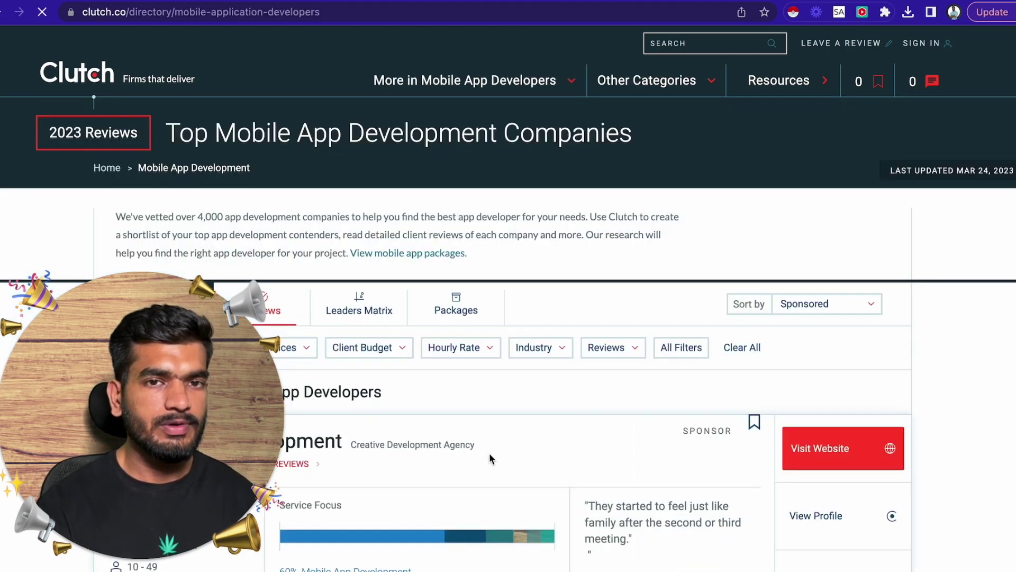
Step: Filter the mobile app developer directory to the United States and look through the listed firms
scroll(406, 248, "down", 3)
left_click(243, 213)
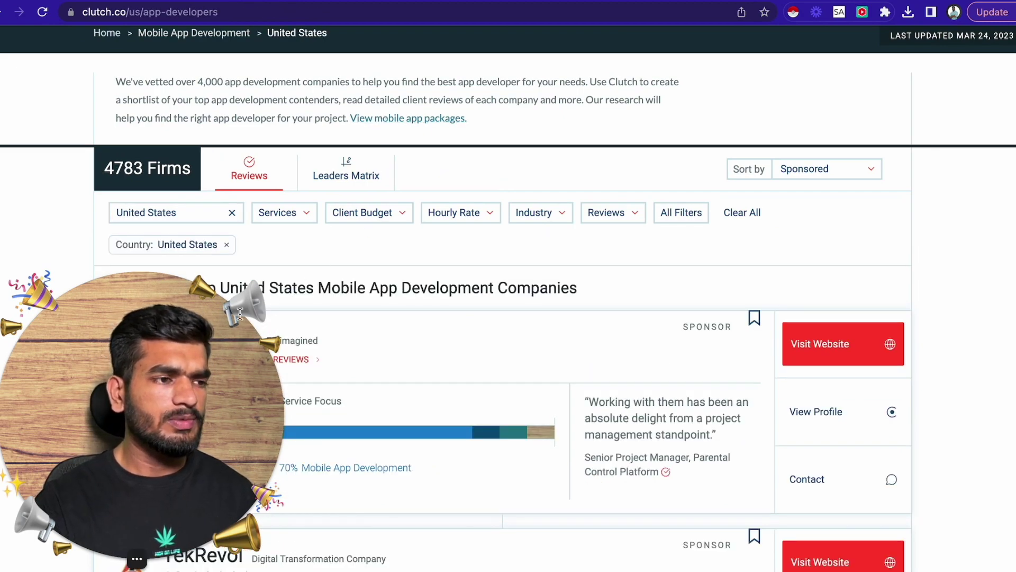
scroll(379, 326, "down", 4)
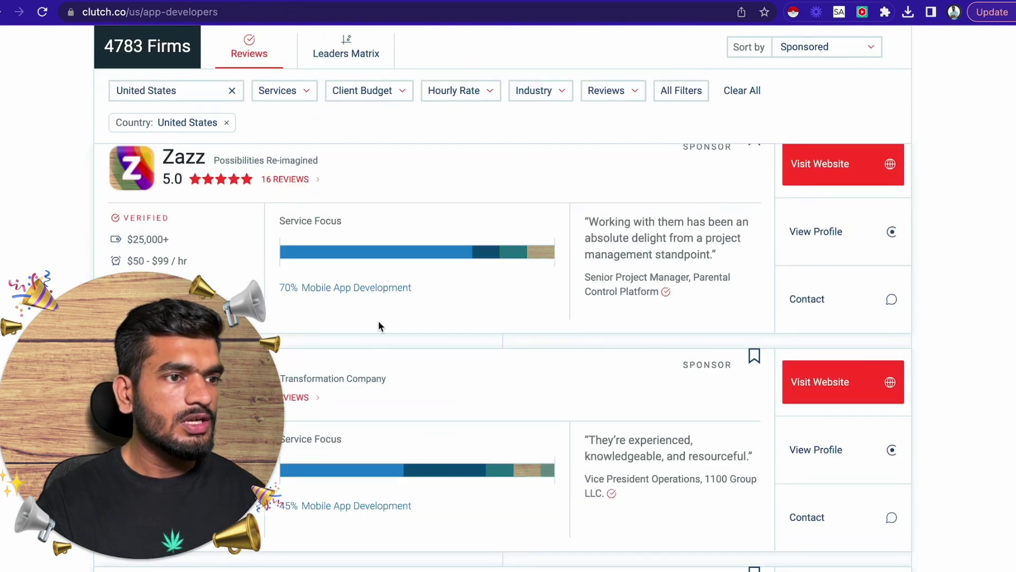
scroll(437, 376, "down", 20)
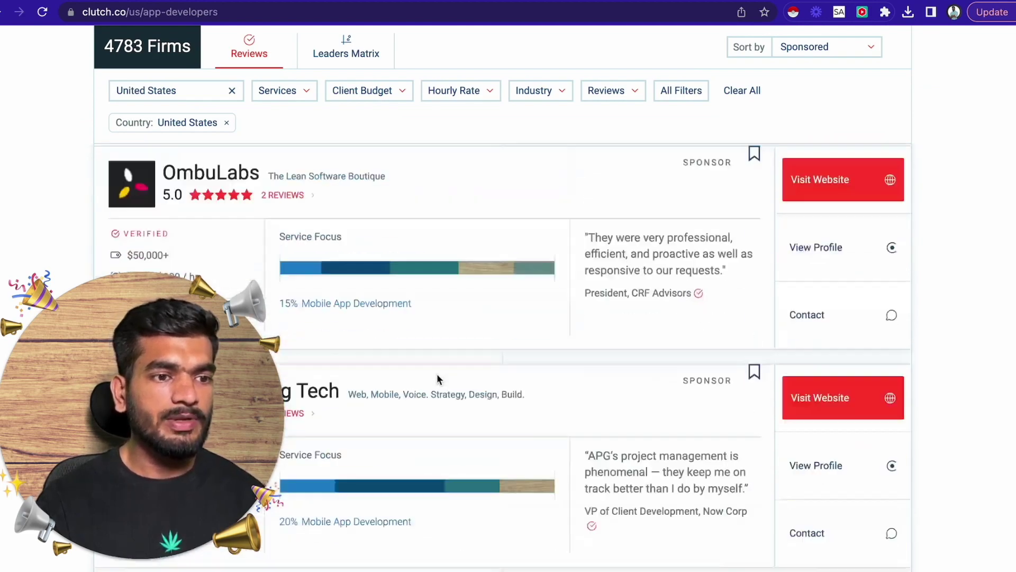
scroll(436, 377, "down", 4)
scroll(437, 378, "down", 20)
scroll(438, 385, "up", 20)
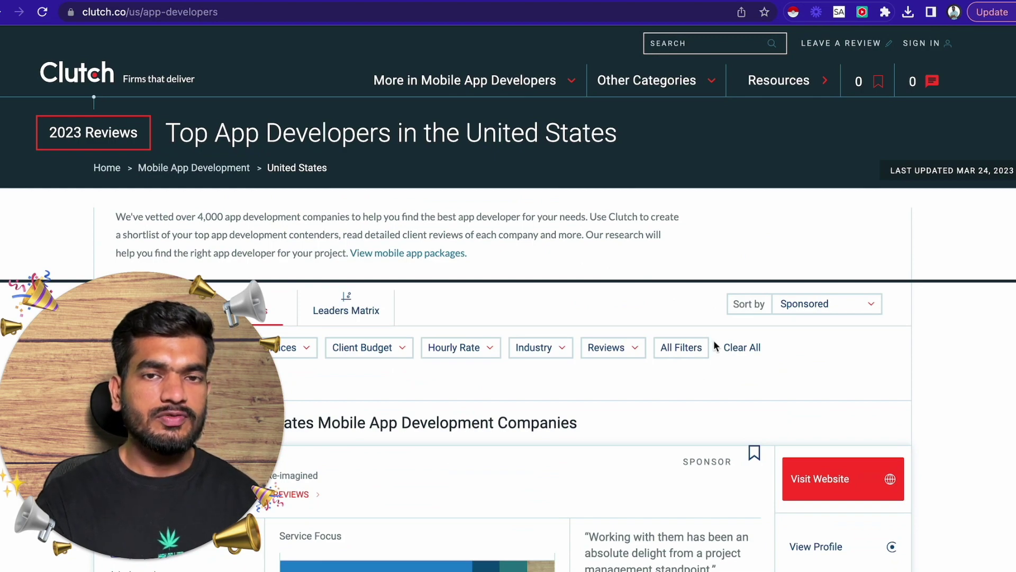
Step: Capture the United States firm listing with the data scraping extension and start crawling the result pages
left_click(792, 12)
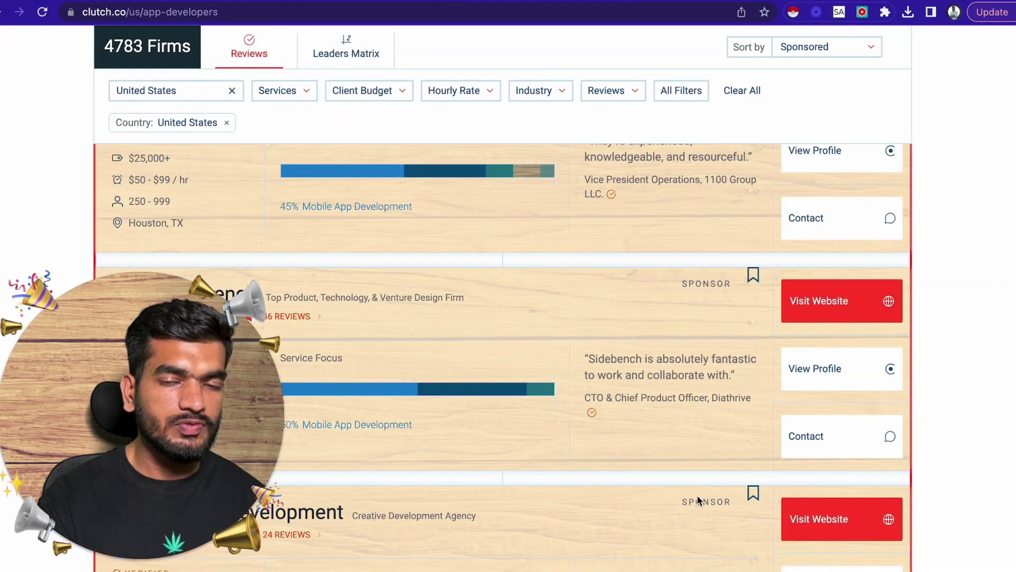
scroll(653, 345, "up", 5)
scroll(582, 381, "down", 1)
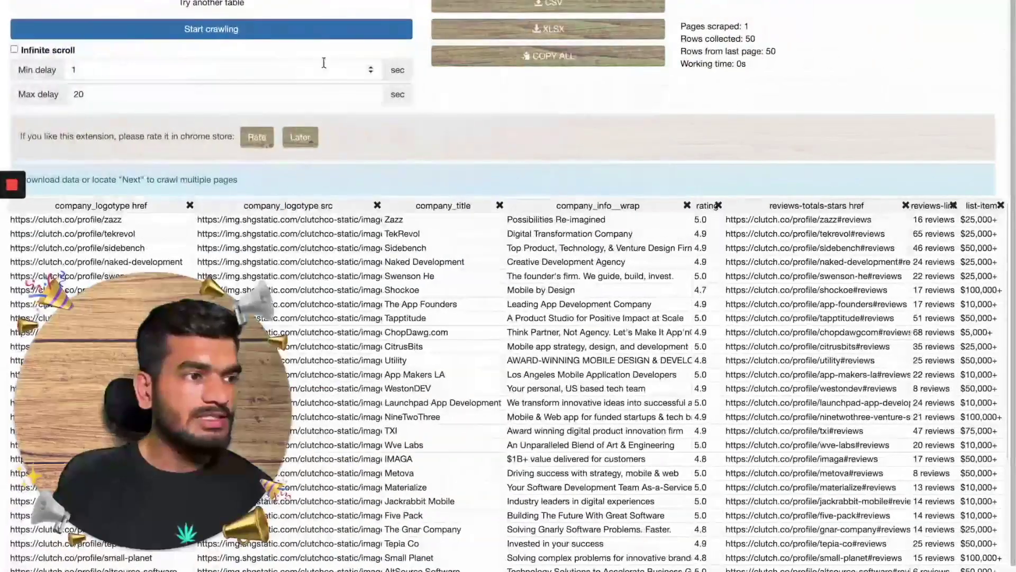
left_click(291, 31)
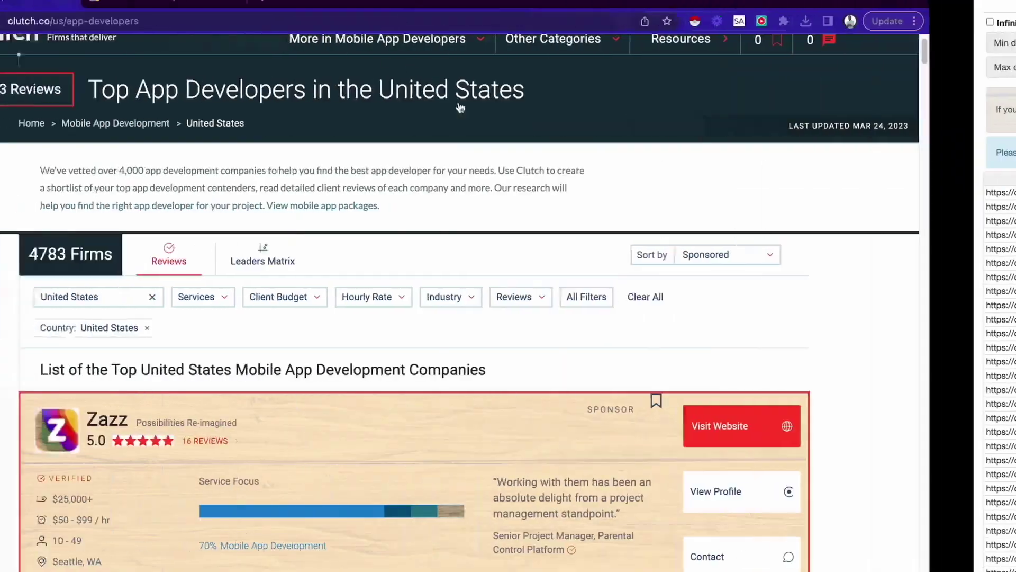
Step: Follow the crawl through the directory's result pages and download the collected company rows as CSV
scroll(566, 233, "down", 15)
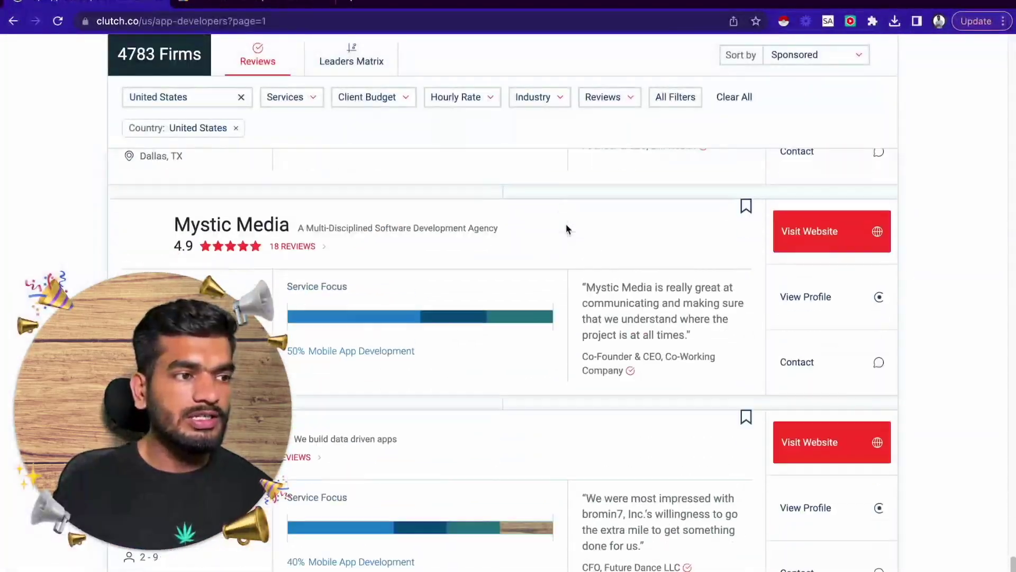
scroll(564, 232, "up", 15)
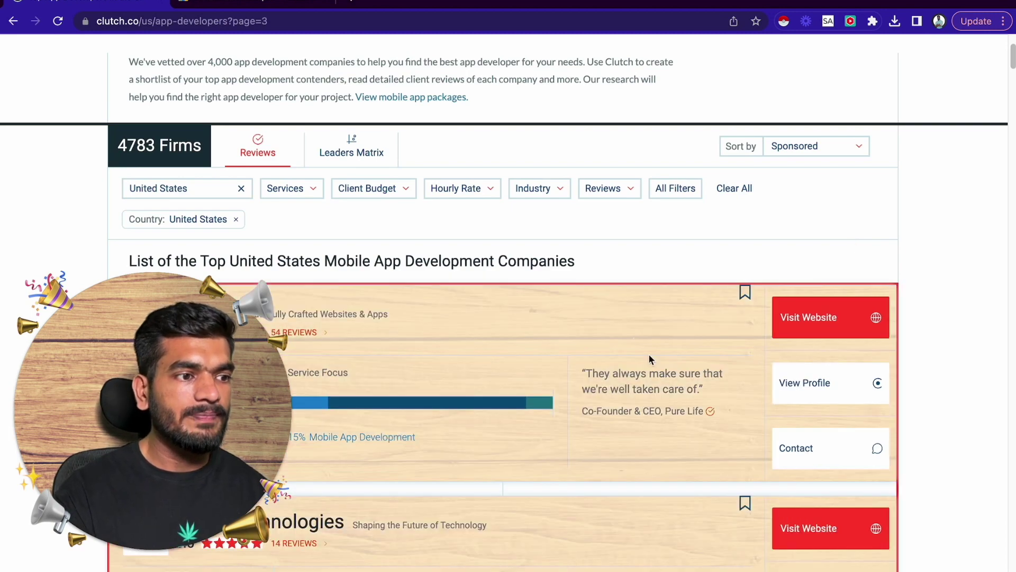
scroll(390, 306, "down", 1)
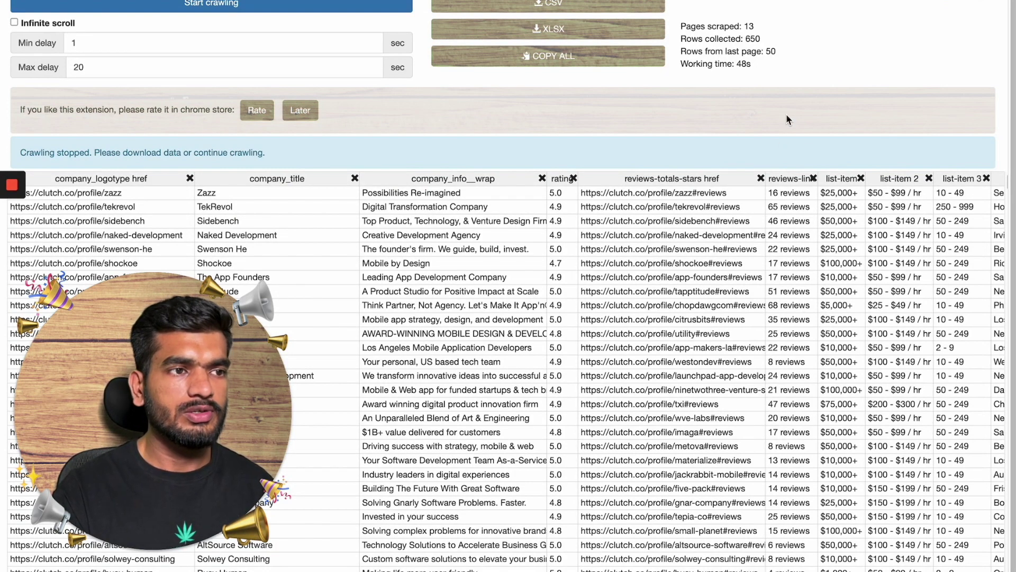
left_click(659, 5)
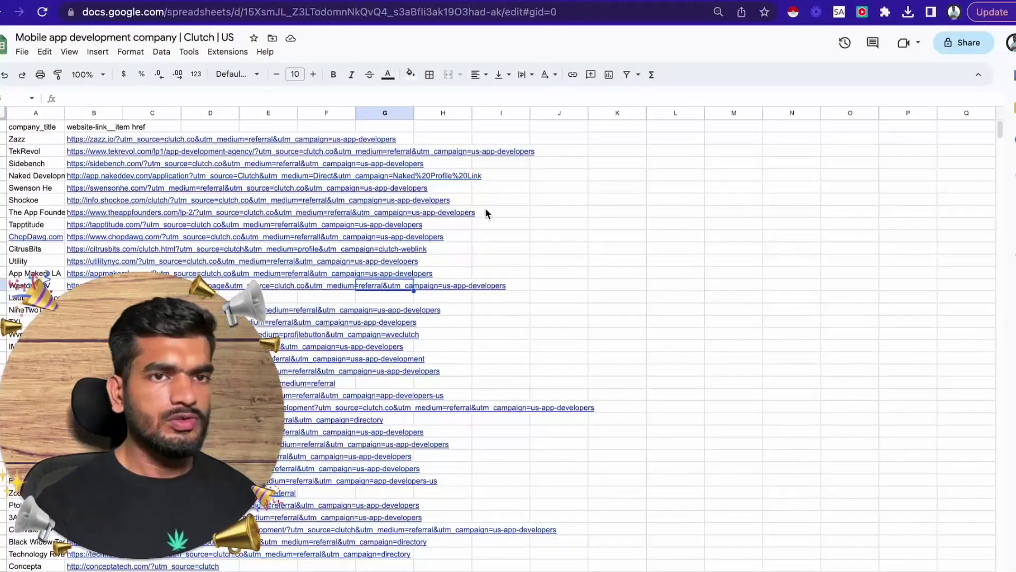
Step: Look up the add-on GPT for Sheets and Docs in the Workspace Marketplace, view its listing and close the marketplace
left_click(220, 52)
mouse_move(235, 76)
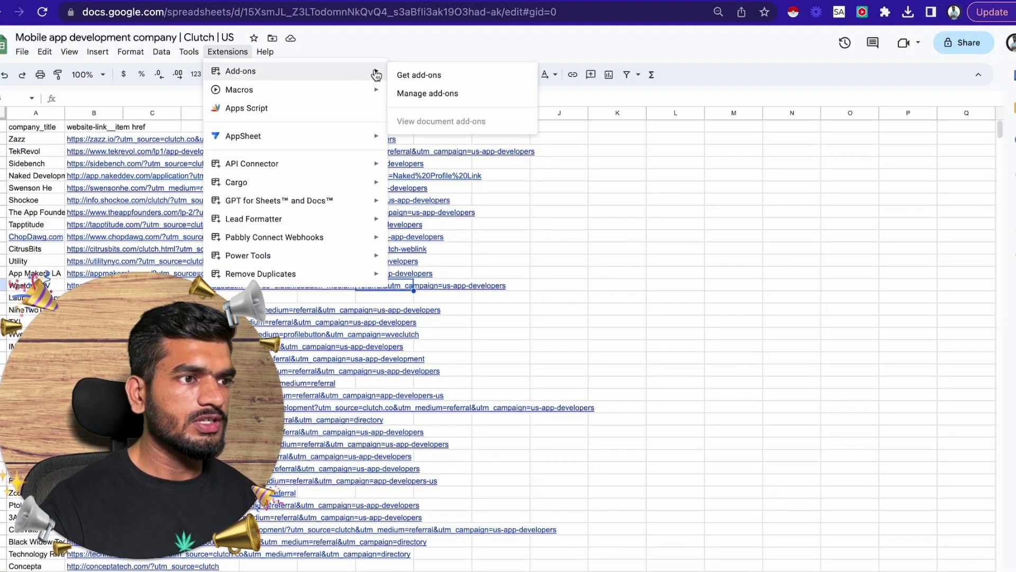
left_click(446, 77)
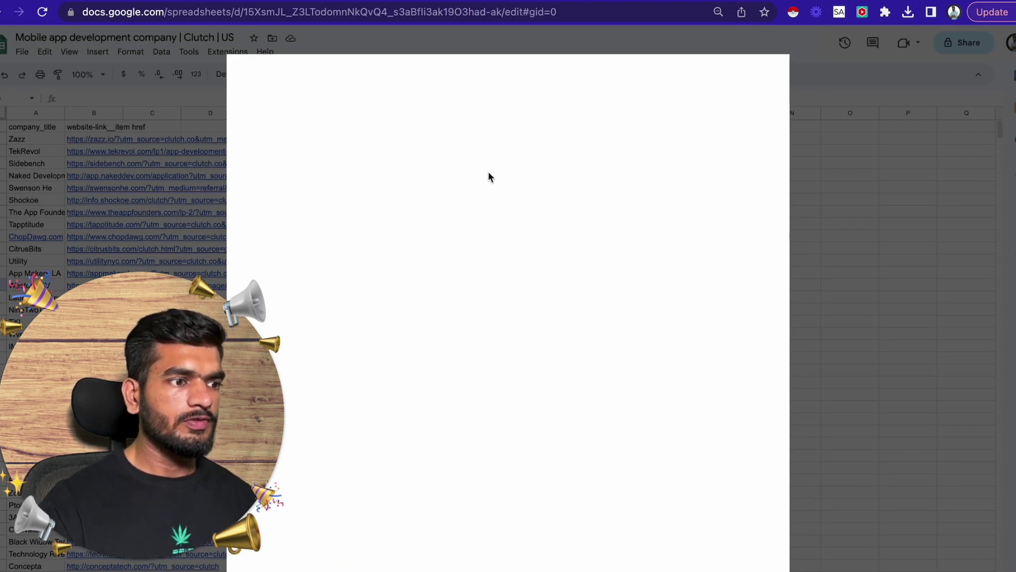
type("gpt")
left_click(513, 85)
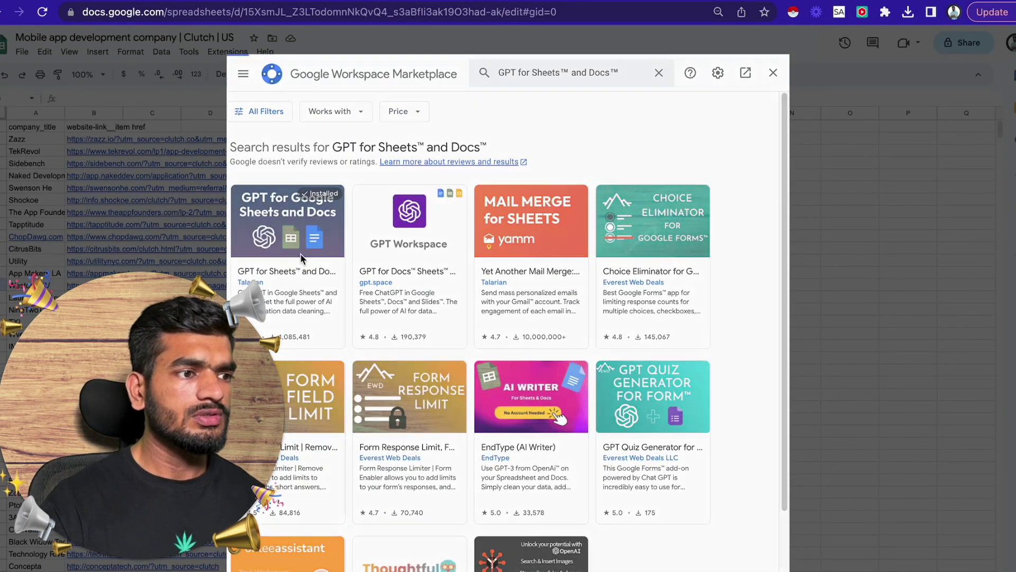
left_click(300, 256)
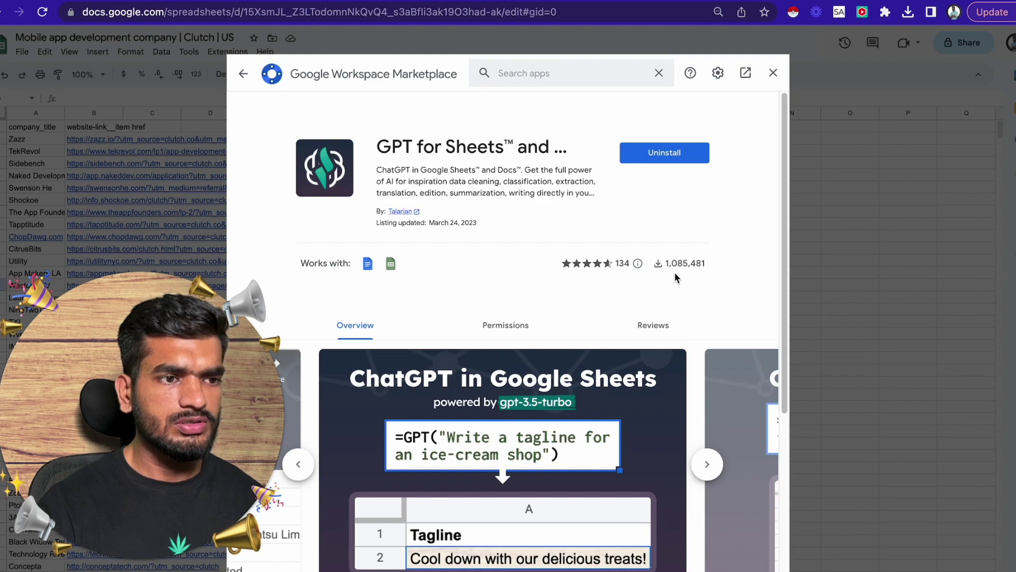
mouse_move(610, 267)
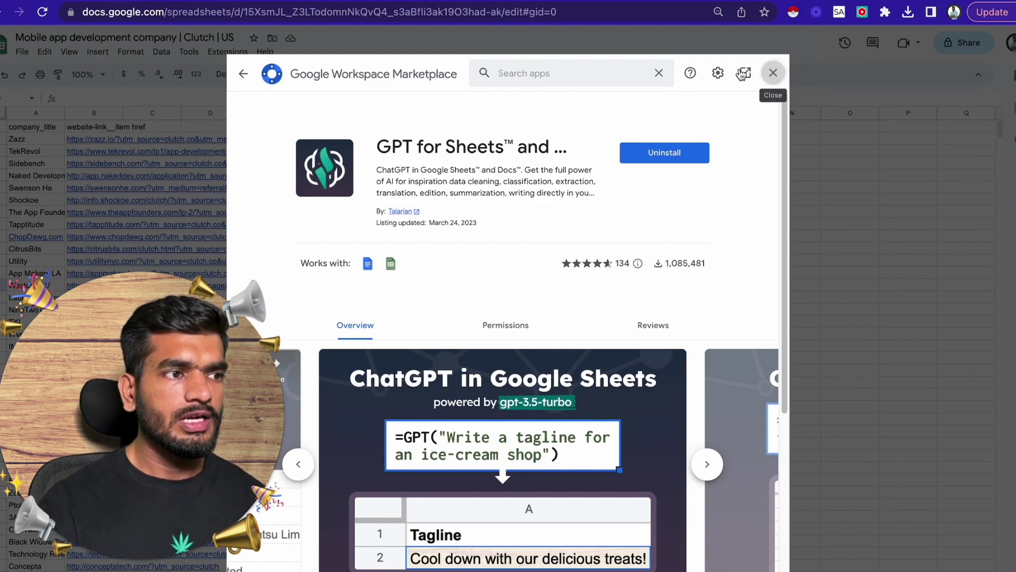
left_click(773, 73)
Step: View the OpenAI API key setting of GPT for Sheets and Docs and close it without entering a key
left_click(228, 52)
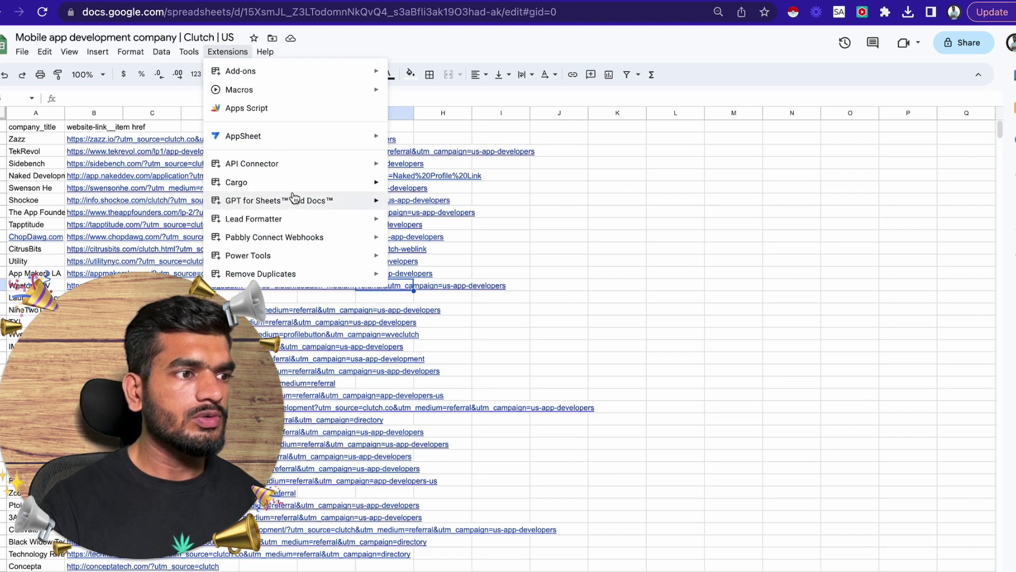
mouse_move(295, 200)
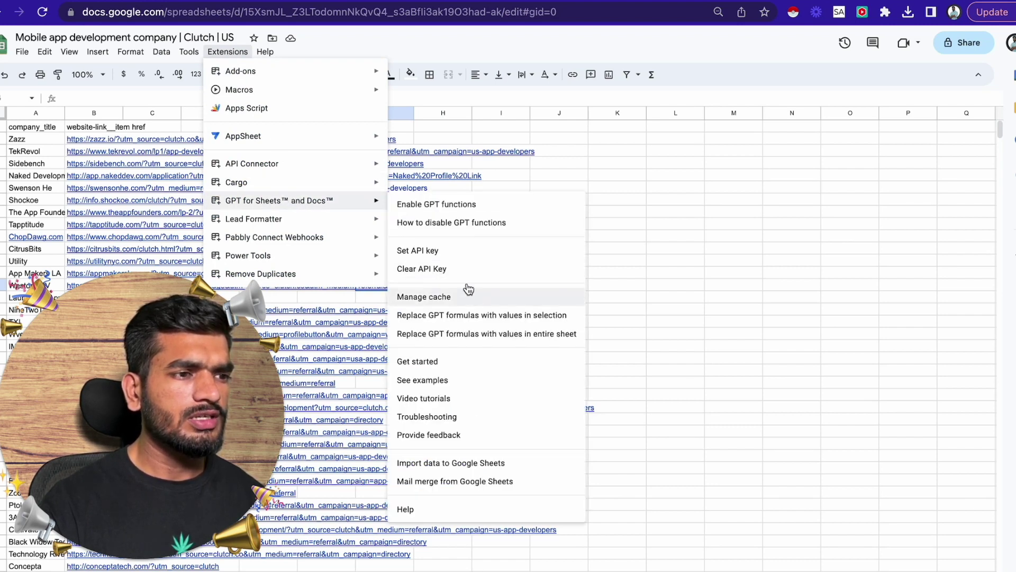
left_click(418, 250)
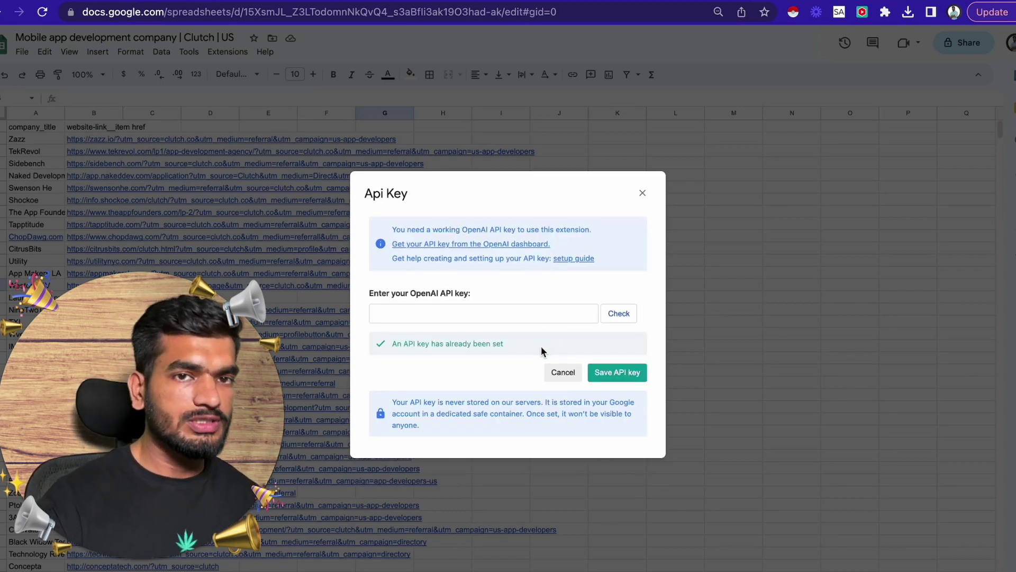
left_click(643, 193)
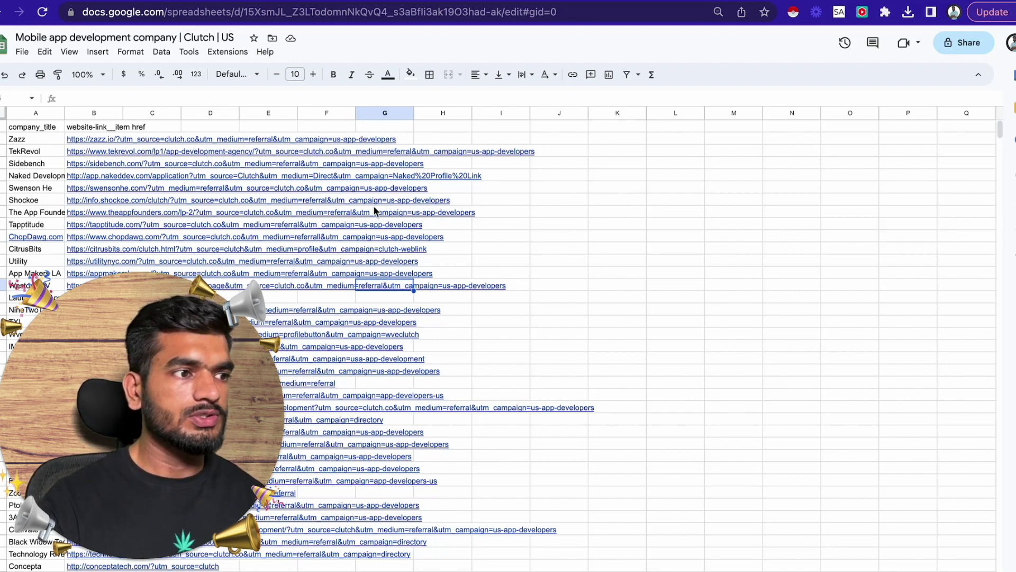
Step: Review the company title and website link columns and freeze the header row of the sheet
left_click(46, 112)
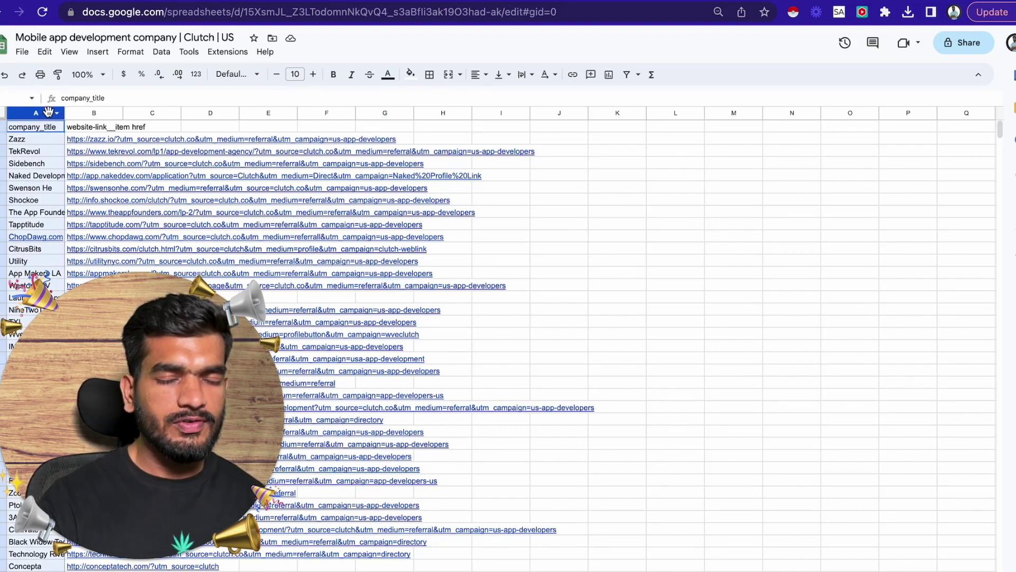
left_click(97, 113)
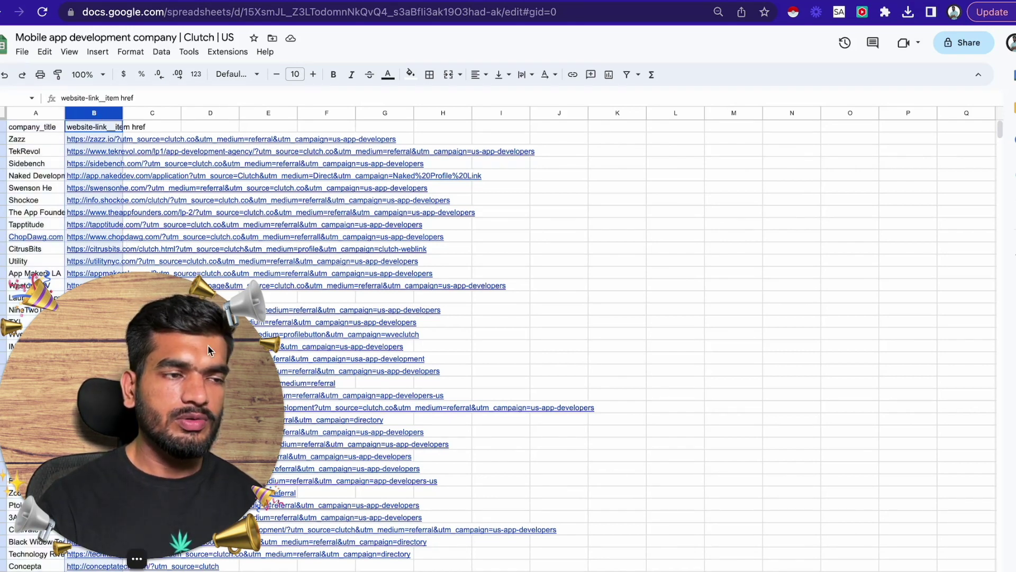
left_click_drag(3, 112, 3, 131)
left_click(50, 139)
mouse_move(92, 140)
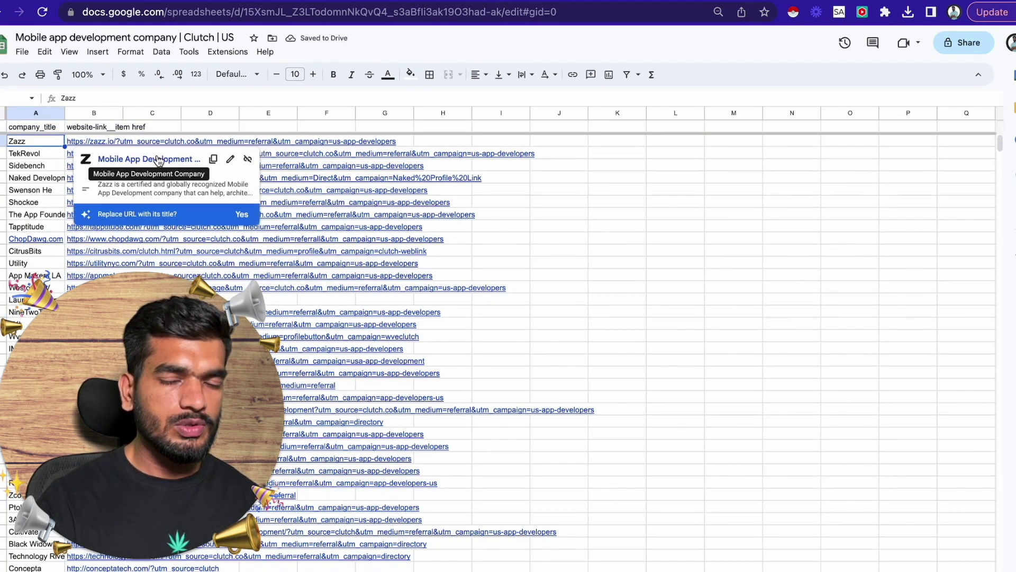
Step: Enable the GPT functions of GPT for Sheets and Docs for this spreadsheet and dismiss the dialog
left_click(234, 54)
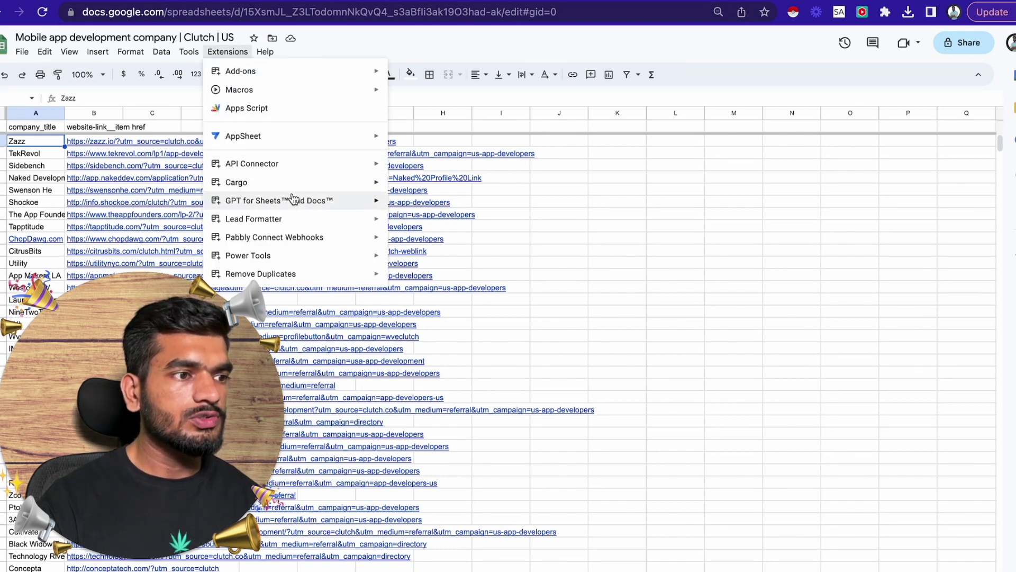
mouse_move(293, 201)
left_click(415, 204)
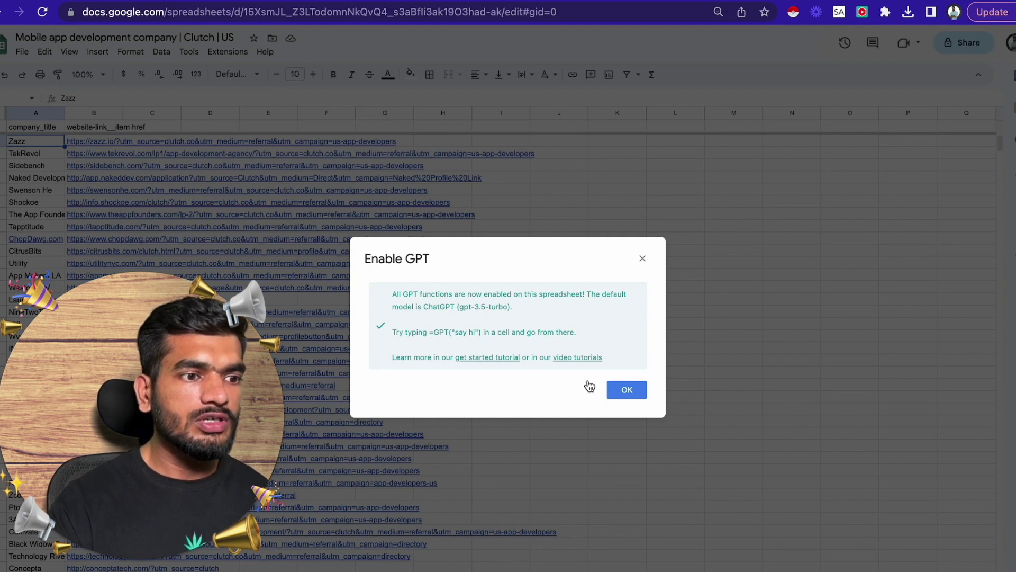
left_click(590, 387)
Step: Enter "Based on the website url, is this a app development company?" as the header in C1
left_click(158, 127)
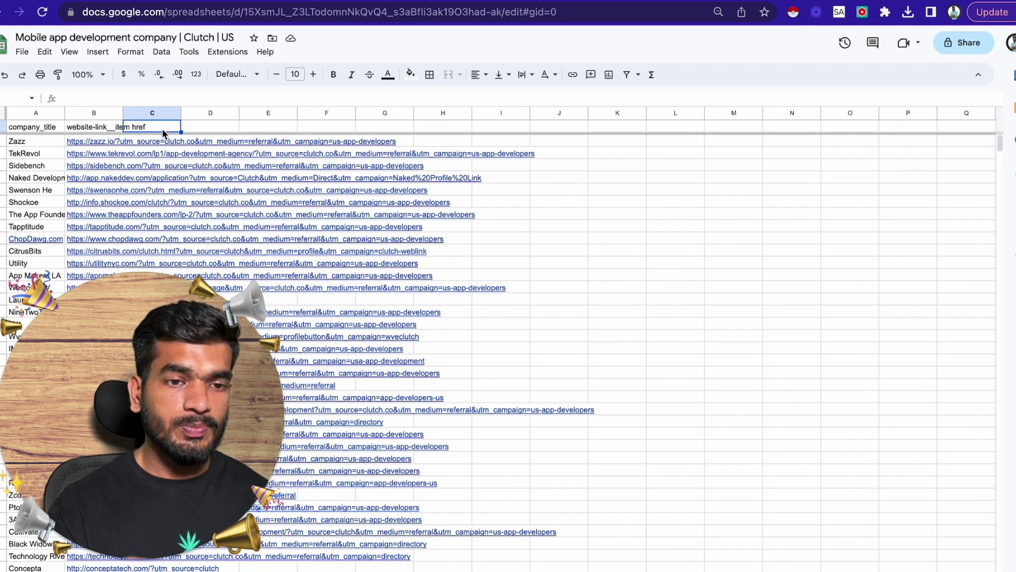
type("Based on the we")
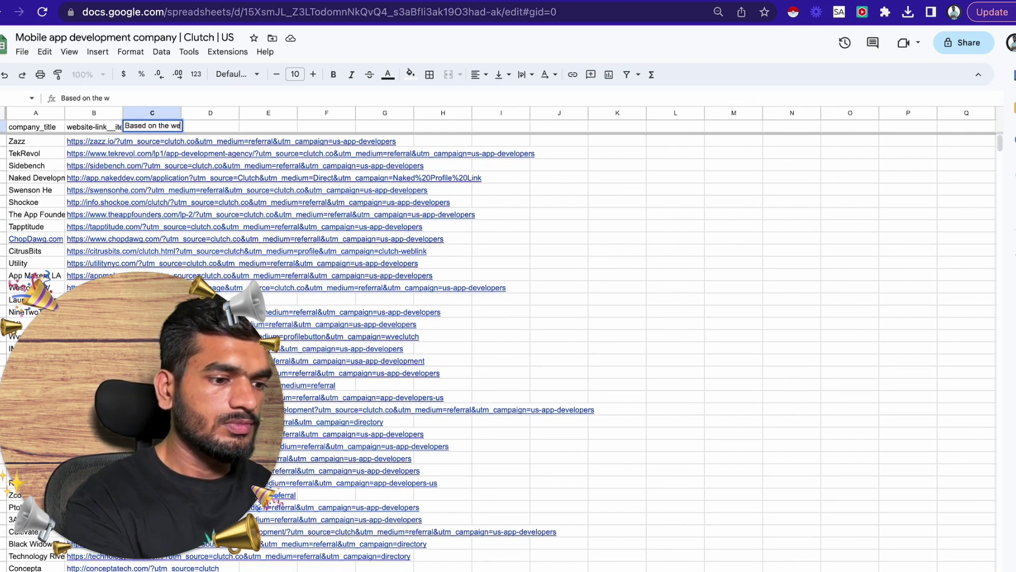
type("bsite url, is th")
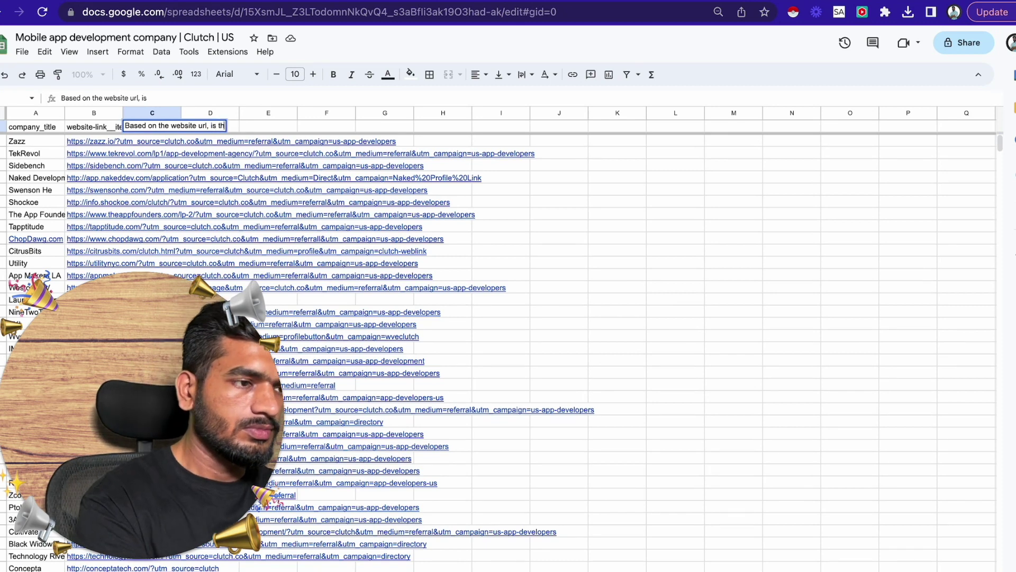
type("is a app development company")
key("Return")
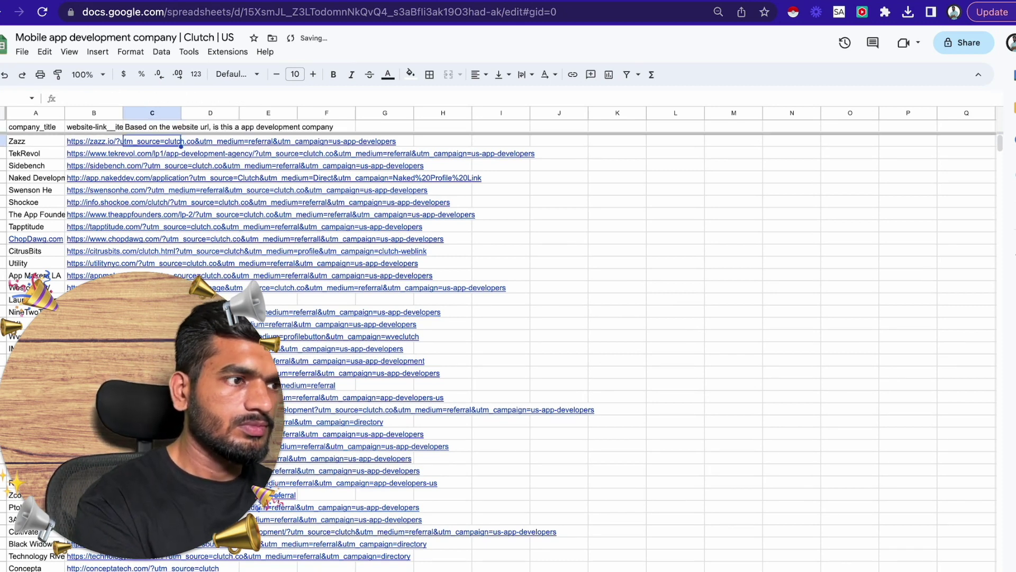
key("Up")
key("Return")
type("?")
key("Return")
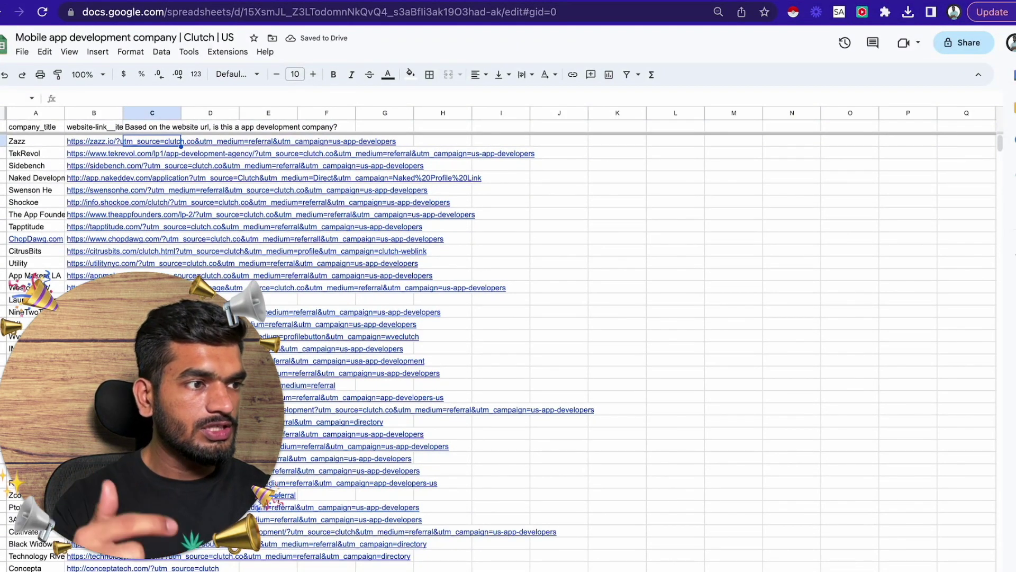
Step: Enter the formula =GPT(C1,B2) in C2 so the header question is asked about the first company's website link
type("=")
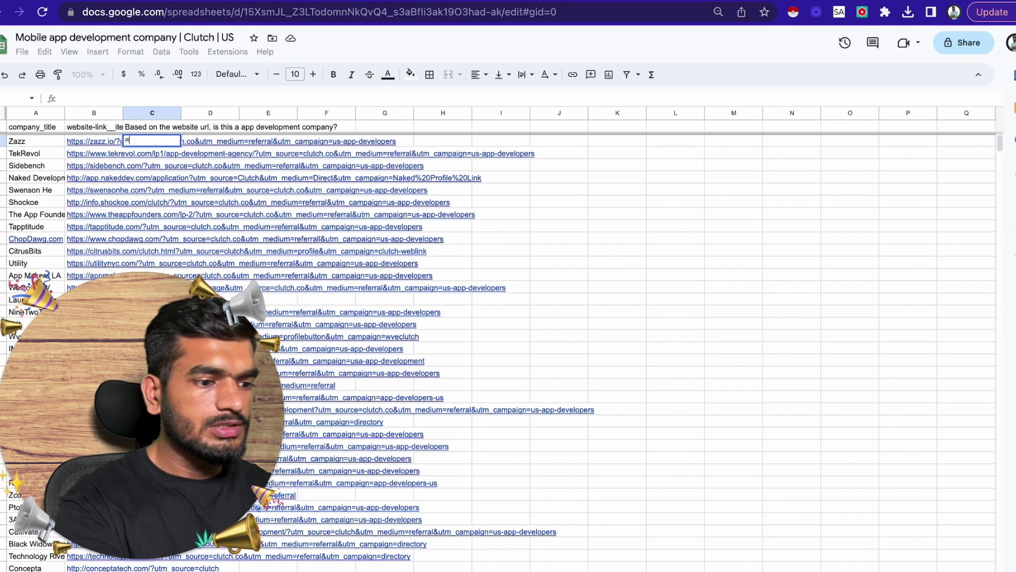
type("gp")
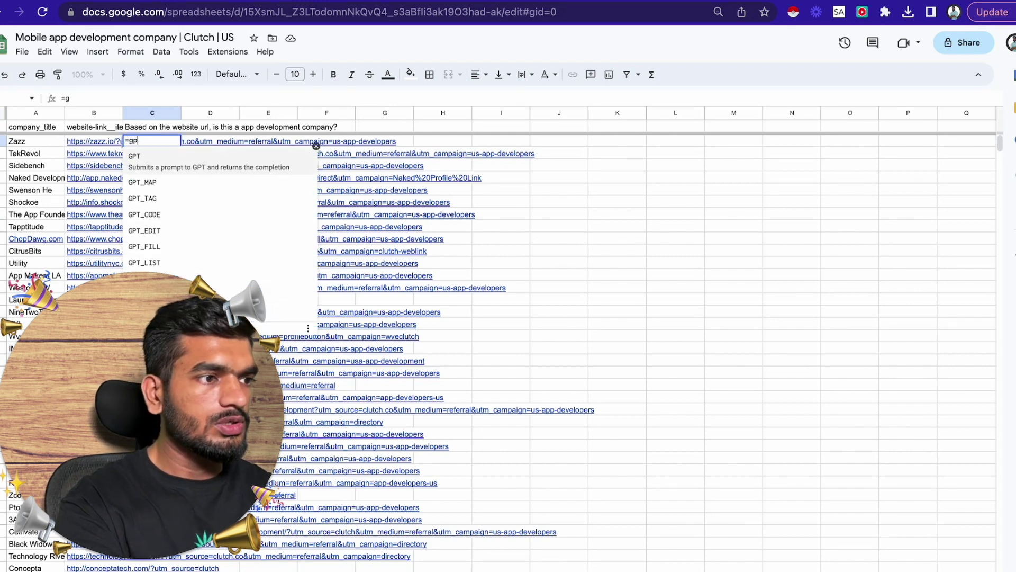
type("t")
left_click(154, 164)
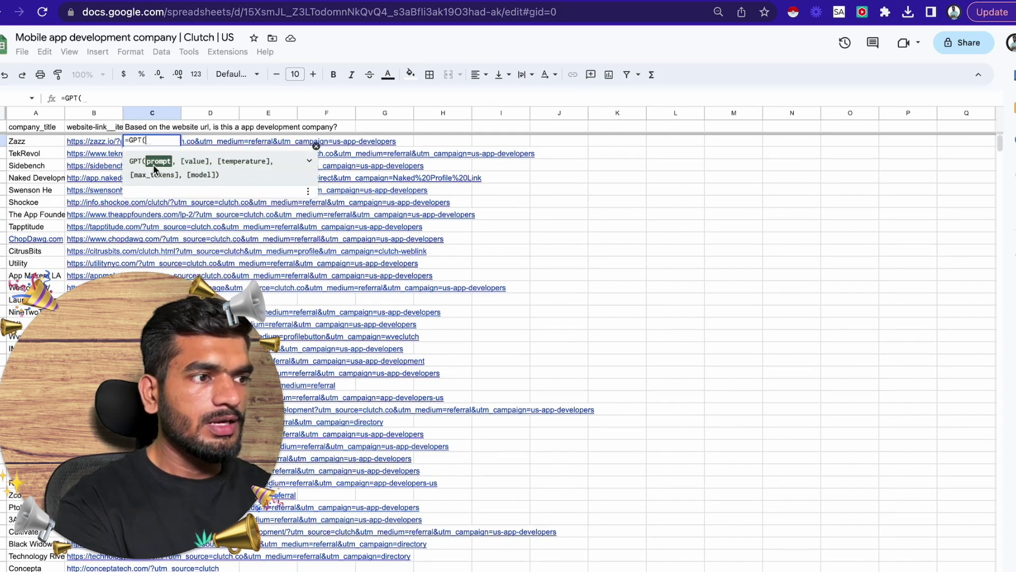
left_click(147, 130)
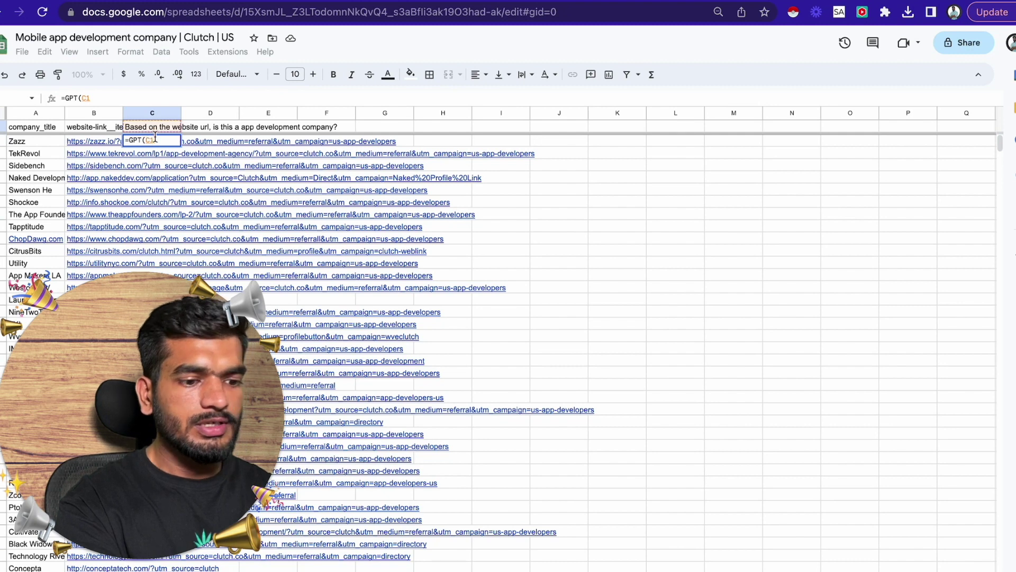
type(",")
left_click(110, 142)
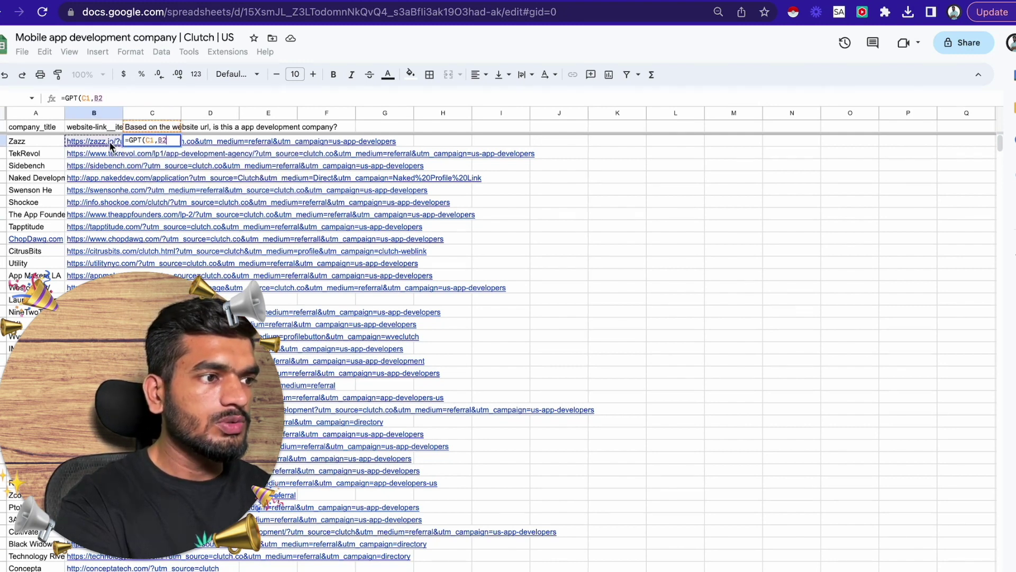
mouse_move(110, 144)
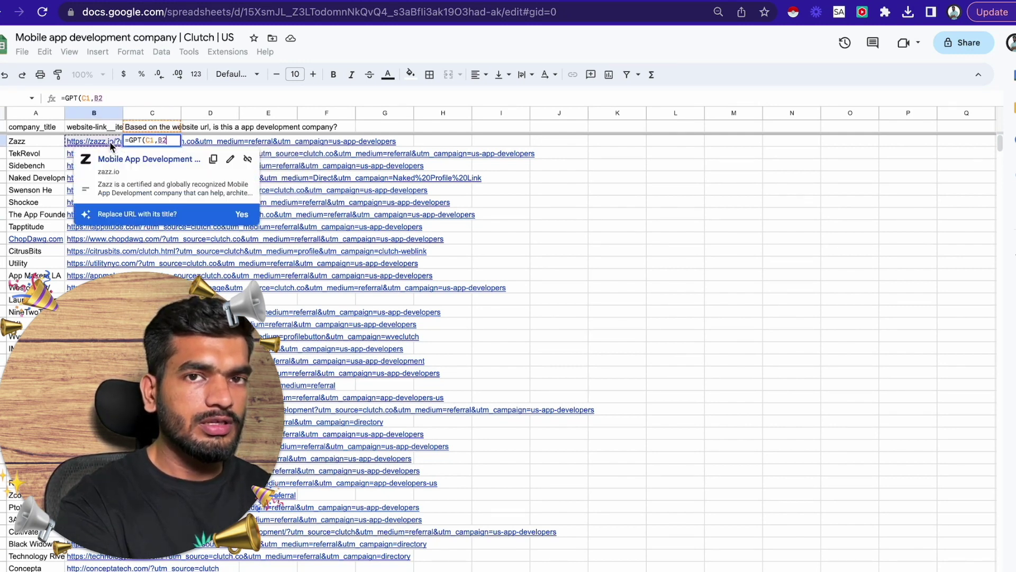
type(")")
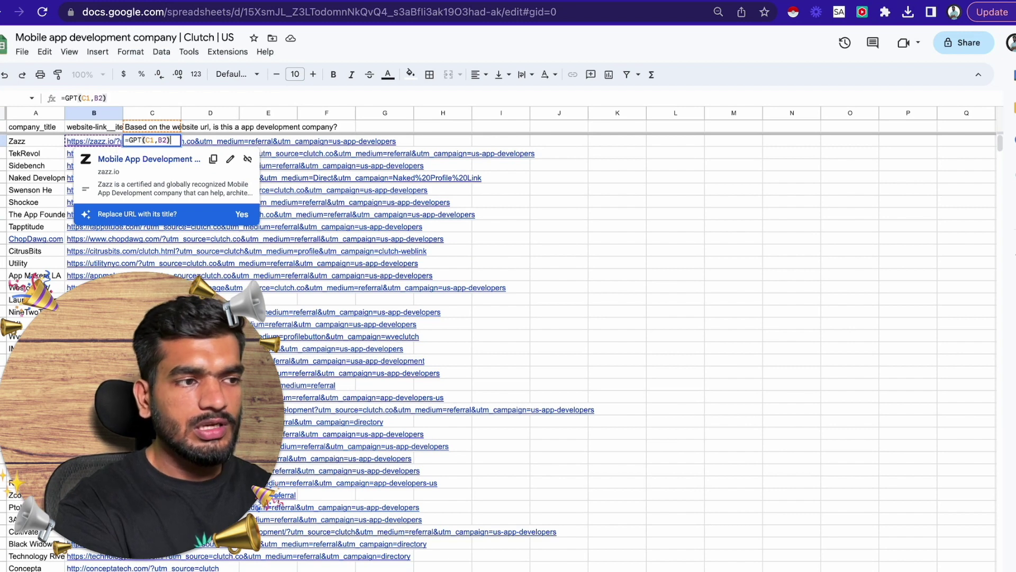
key("Return")
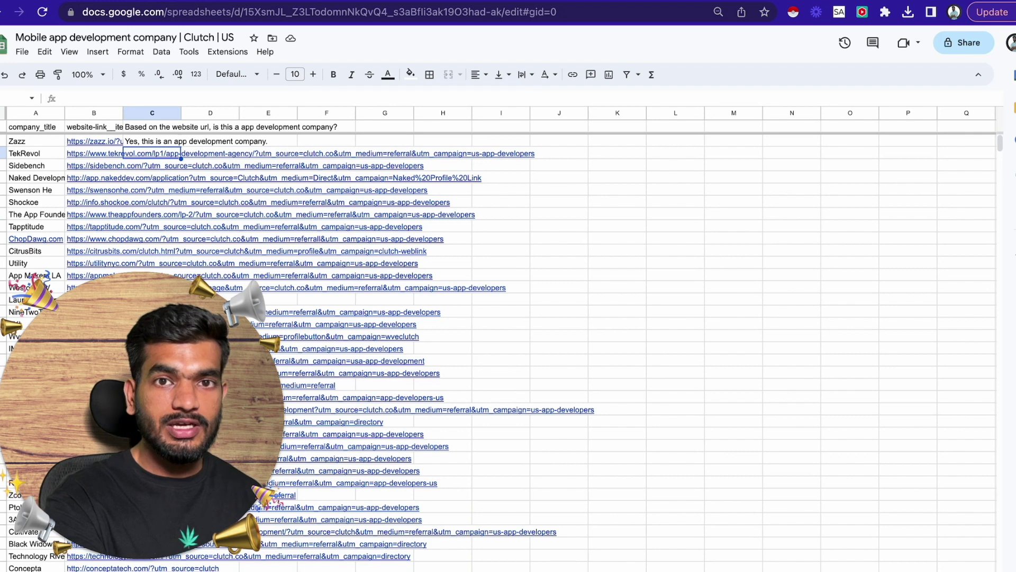
Step: Extend the question in C1 with "Just answer yes or no"
left_click(152, 141)
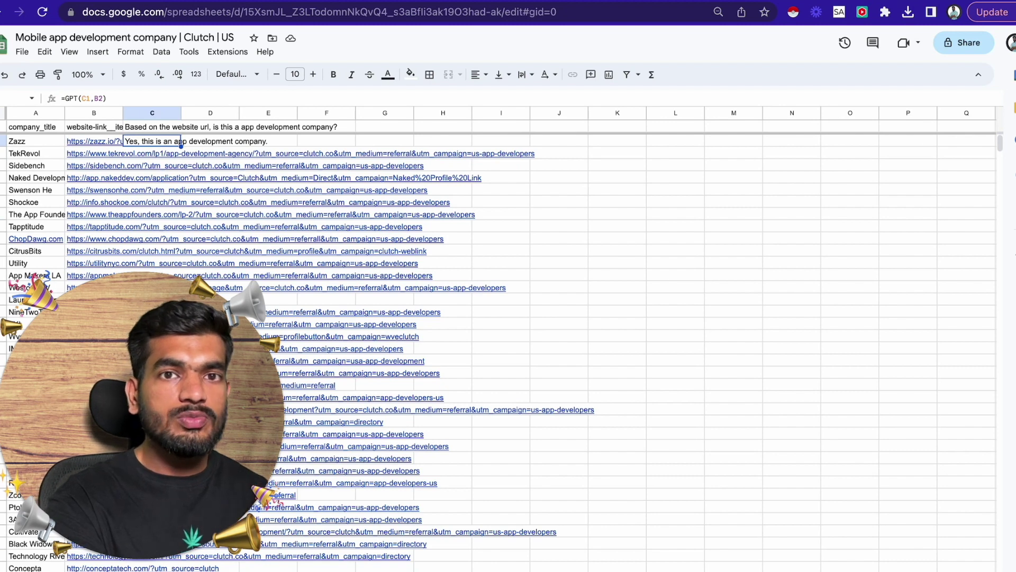
left_click(175, 127)
double_click(180, 127)
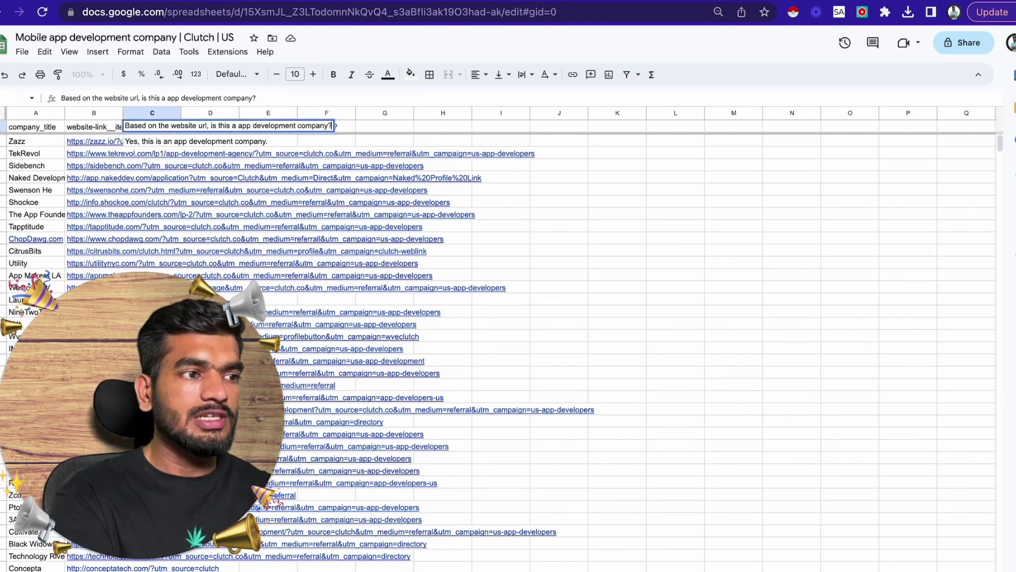
type("Just answer yes or")
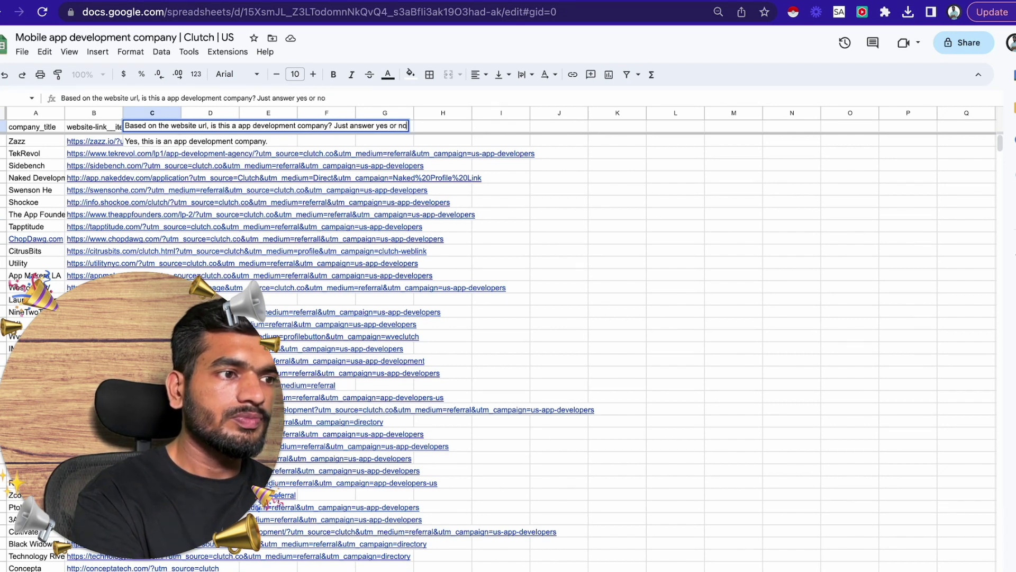
type(" no")
key("Return")
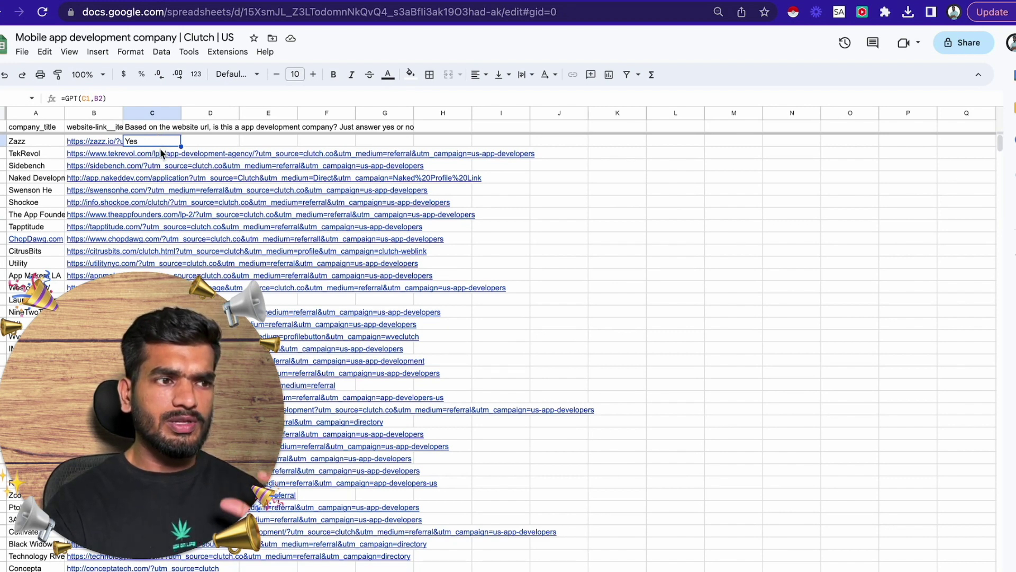
Step: Lock the prompt reference in the C2 formula as C$1 and fill the formula down through C11, checking the copied cells
double_click(161, 142)
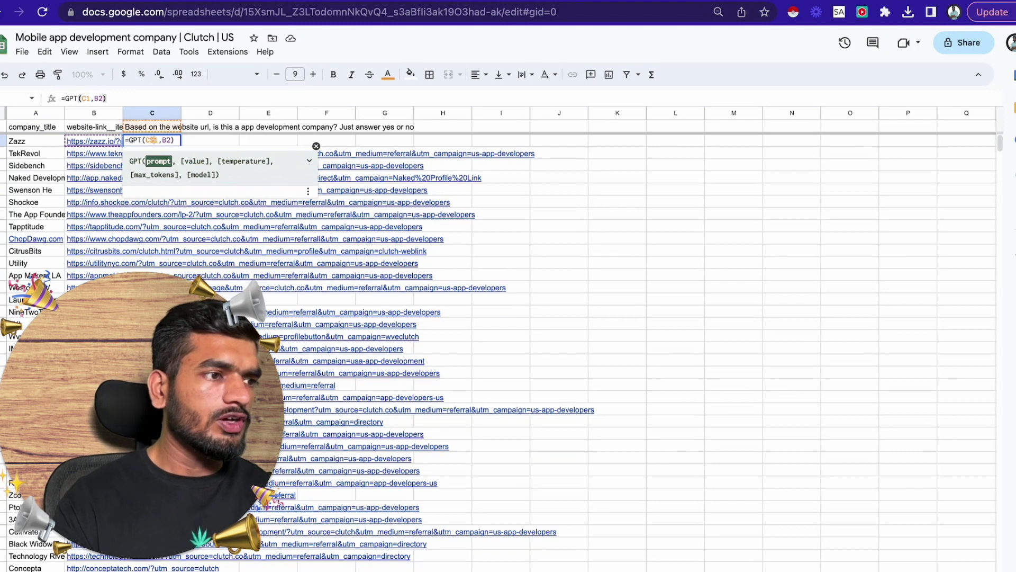
key("Tab")
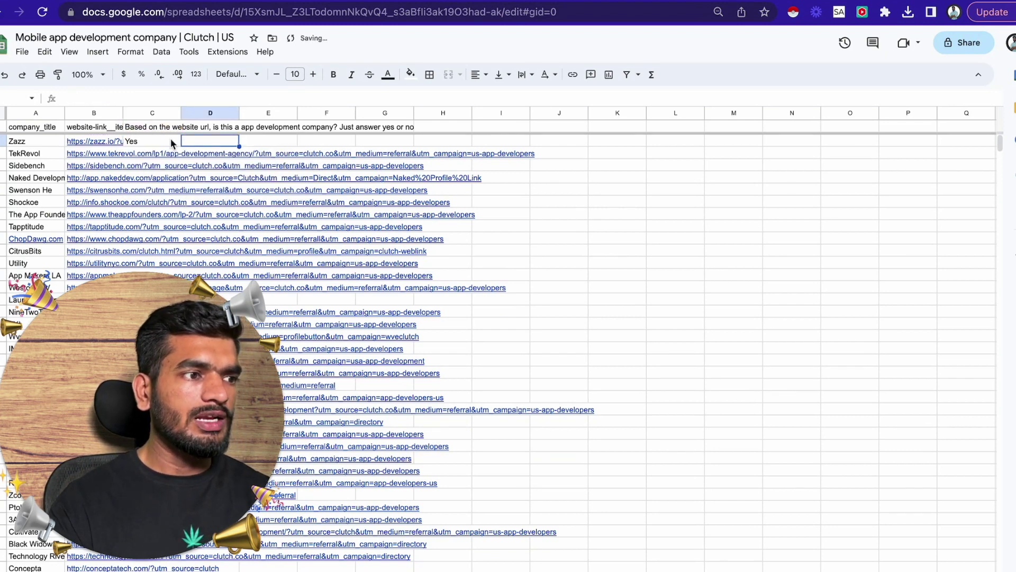
left_click(170, 140)
key("shift+Down")
key("shift+Down")
key("shift+Down")
key("shift+Down")
key("shift+Down")
key("shift+Down")
key("shift+Down")
key("shift+Down")
key("shift+Down")
key("ctrl+d")
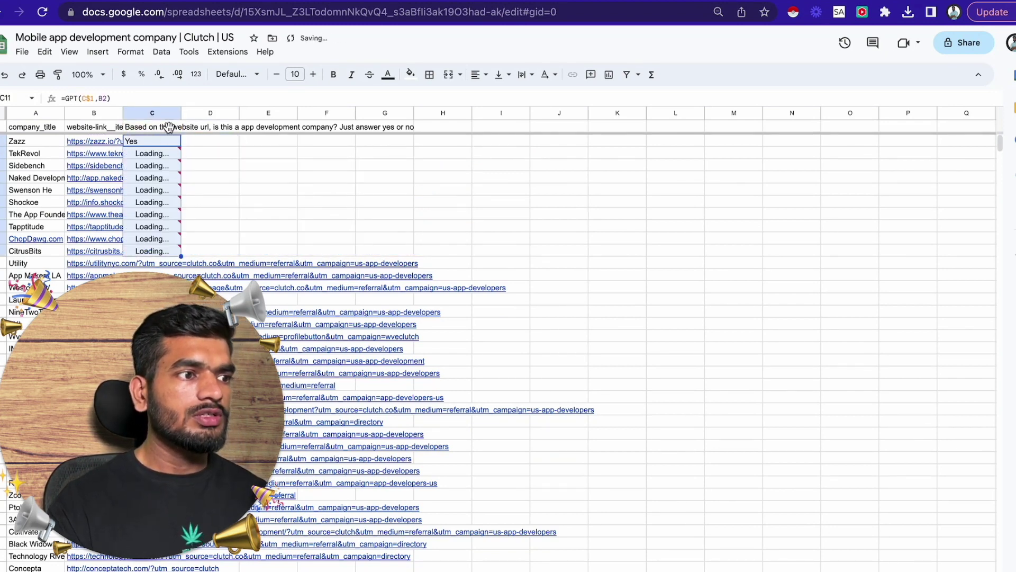
left_click(166, 153)
left_click(163, 182)
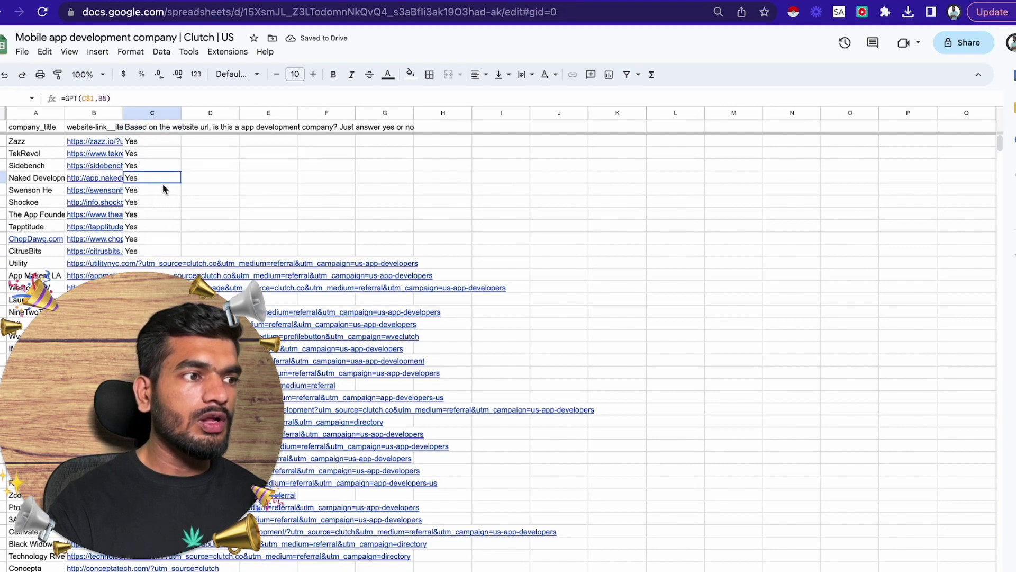
left_click(161, 211)
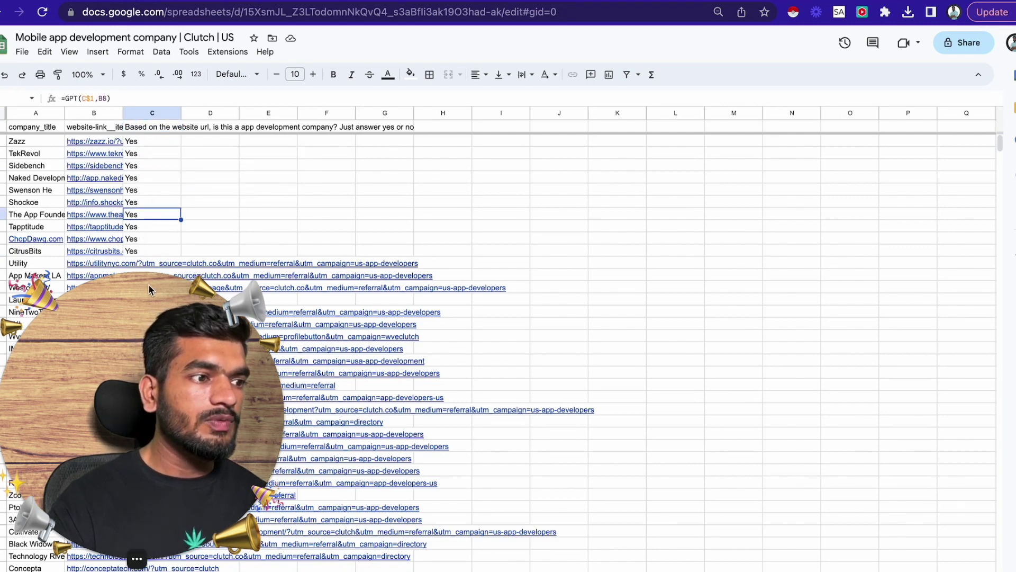
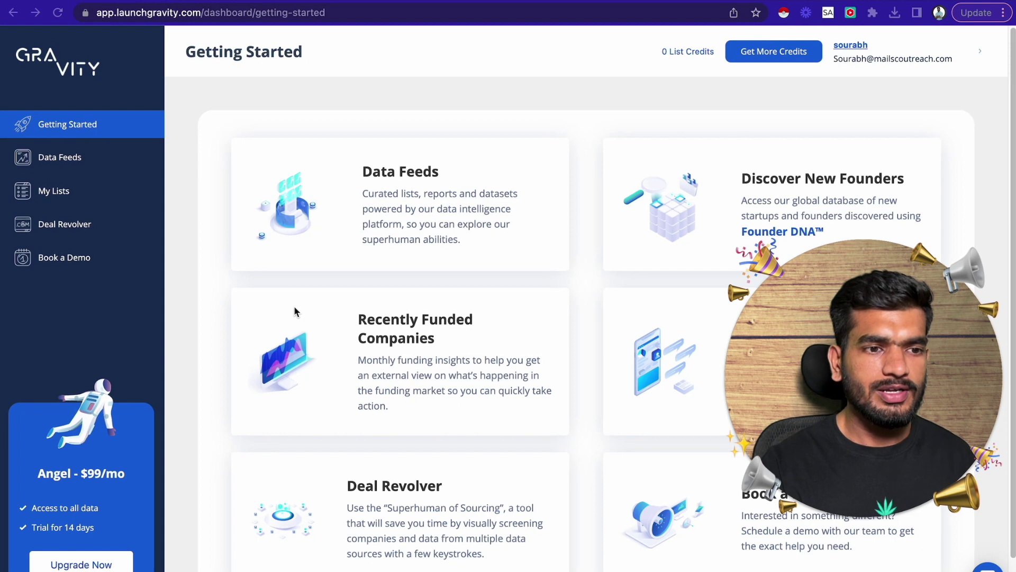
Step: Switch to Gravity, open the Companies Funded in February 2023 data feed and examine its founder rows and columns
left_click(80, 159)
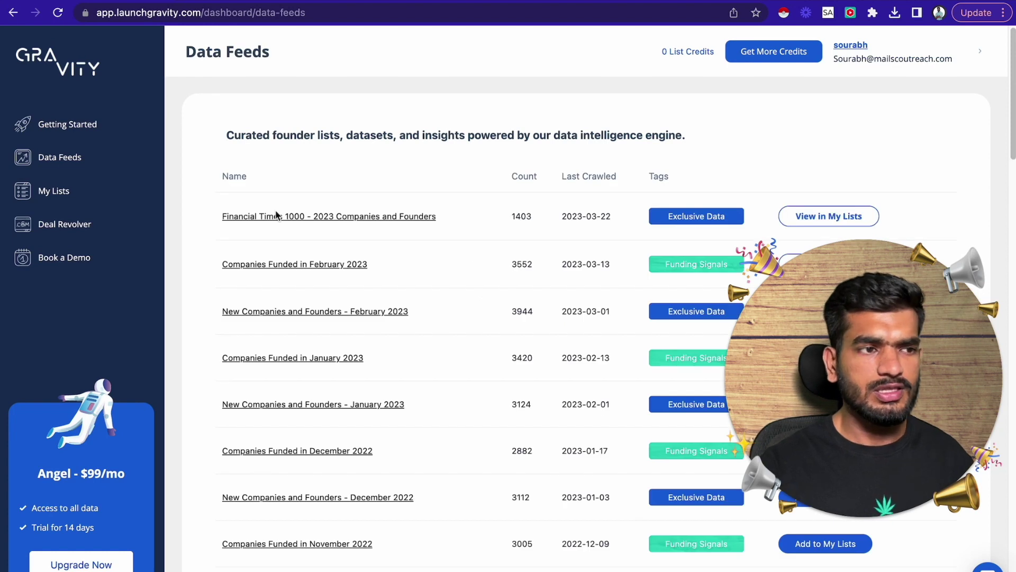
left_click(286, 269)
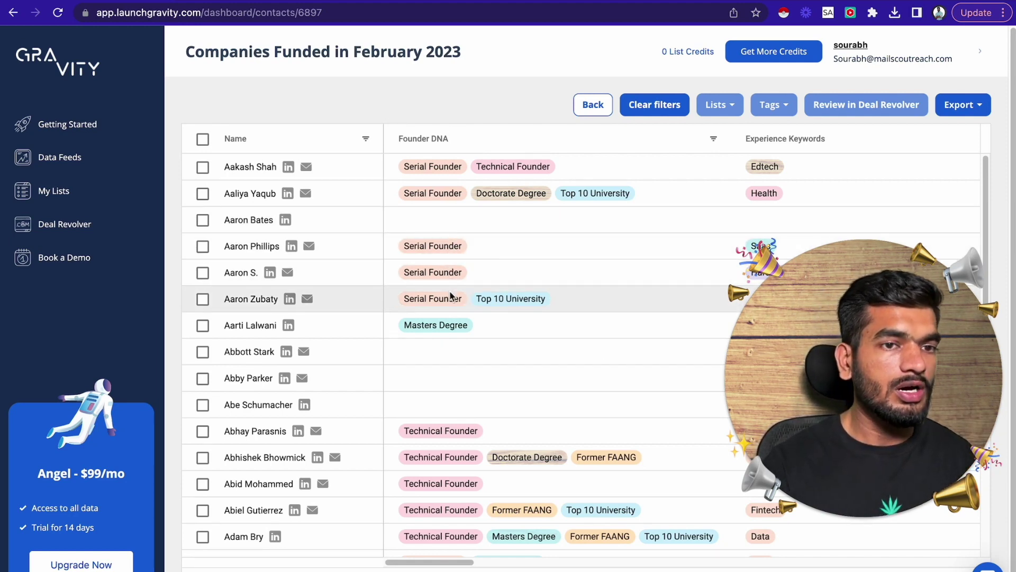
left_click_drag(399, 563, 662, 563)
scroll(541, 309, "right", 15)
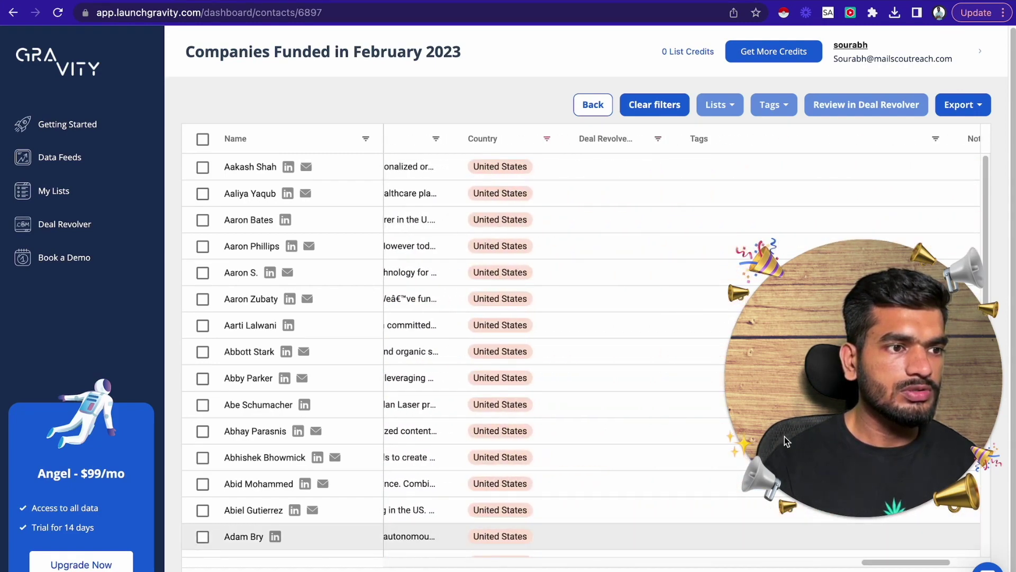
scroll(549, 349, "down", 5)
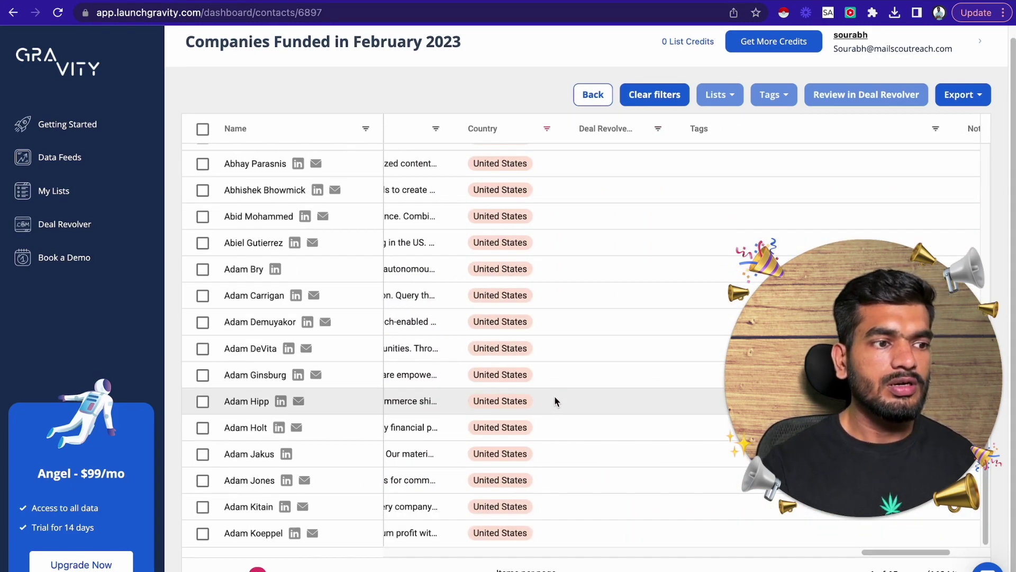
scroll(558, 411, "up", 5)
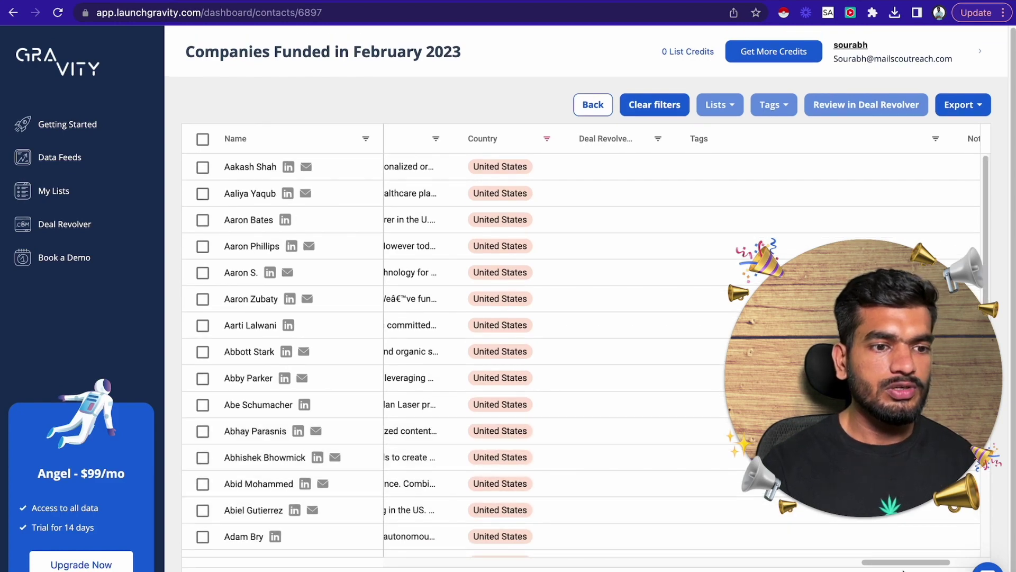
left_click_drag(904, 570, 428, 568)
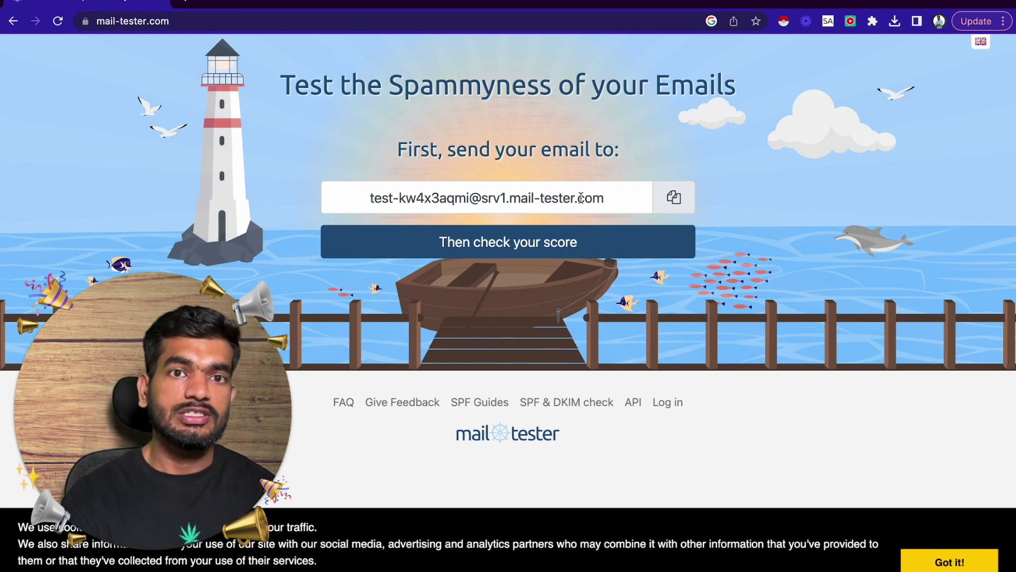
Step: Switch to mail-tester and check the spam score of the email sent to the generated test address
left_click(565, 195)
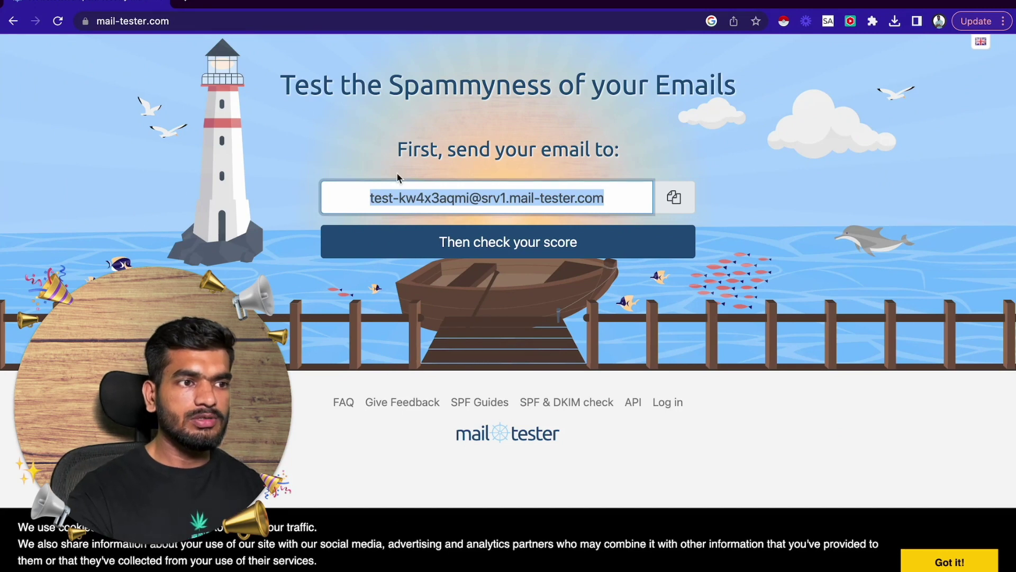
left_click(344, 175)
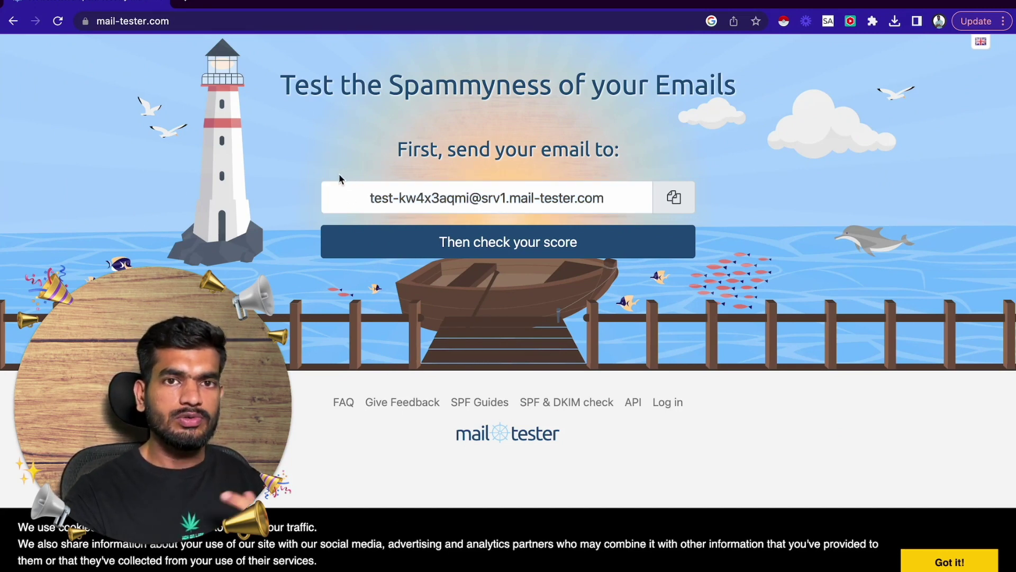
left_click(390, 235)
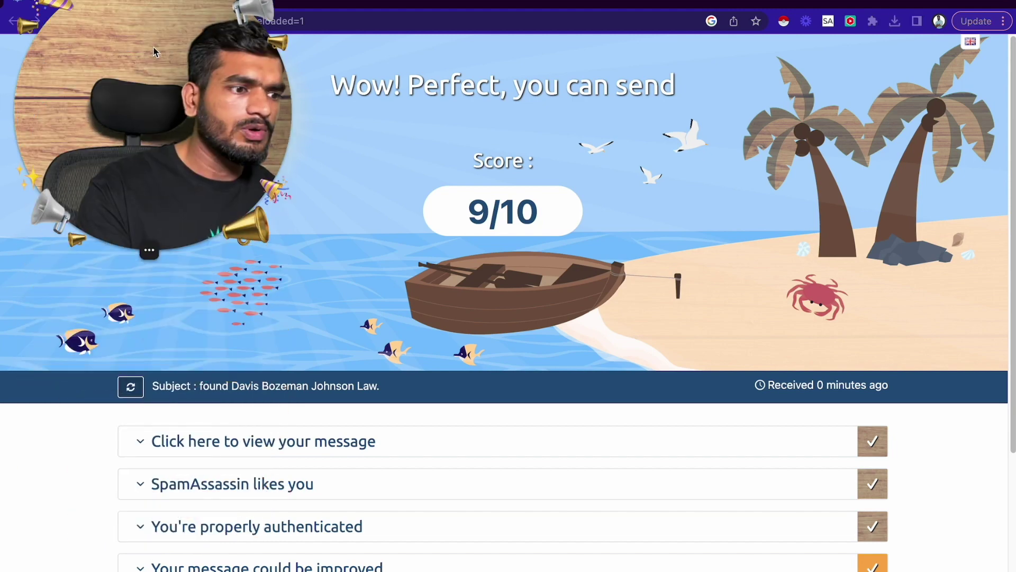
Step: Expand the blacklist section of the score report and examine which blacklists list the sending server
scroll(265, 339, "down", 5)
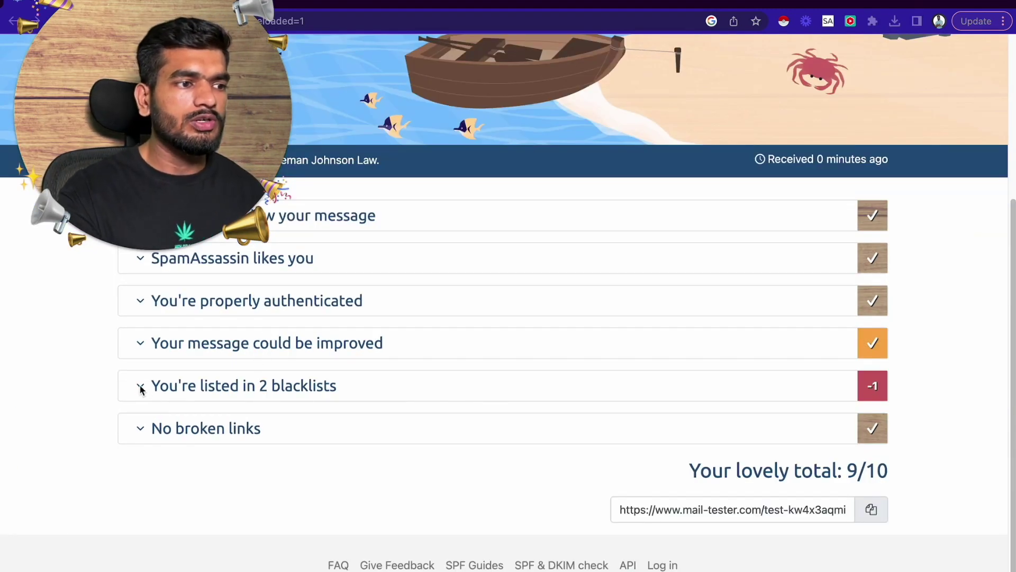
left_click(141, 389)
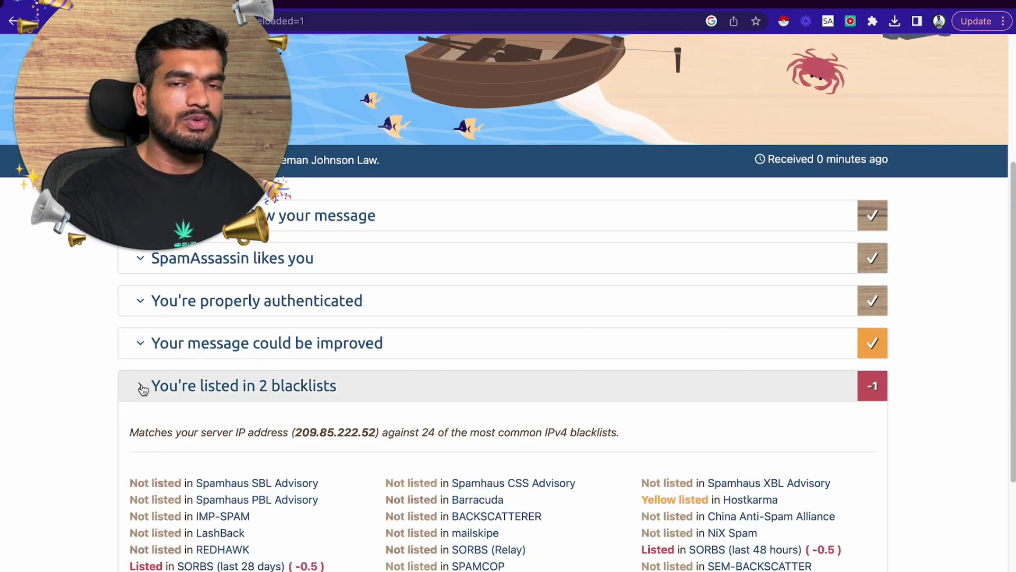
scroll(154, 398, "down", 3)
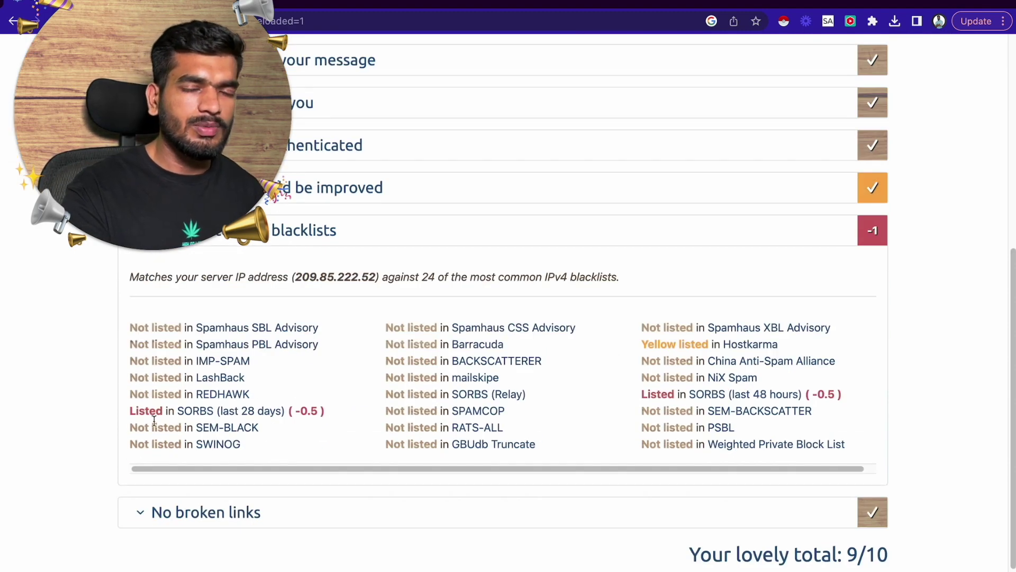